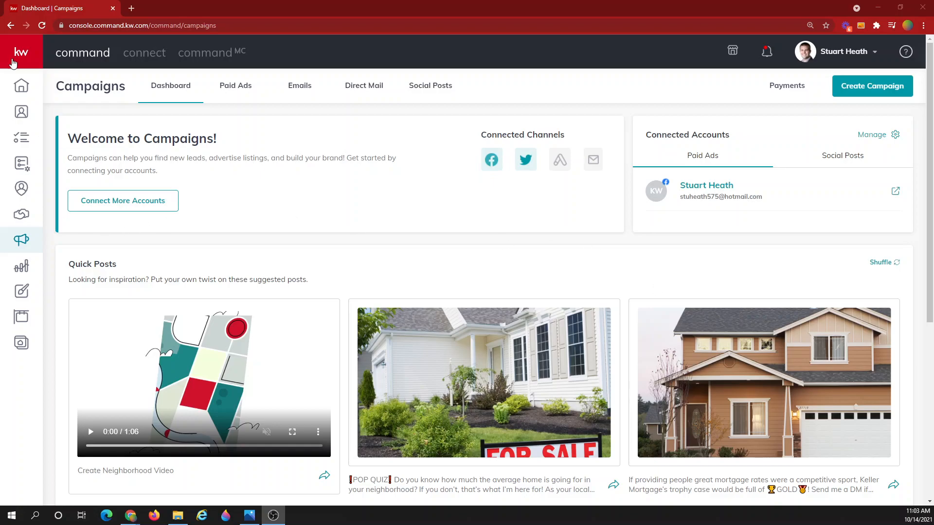
Step: Create a Command Email campaign named "4th Quarter Magazine" with the Brand Awareness goal
mouse_move(31, 64)
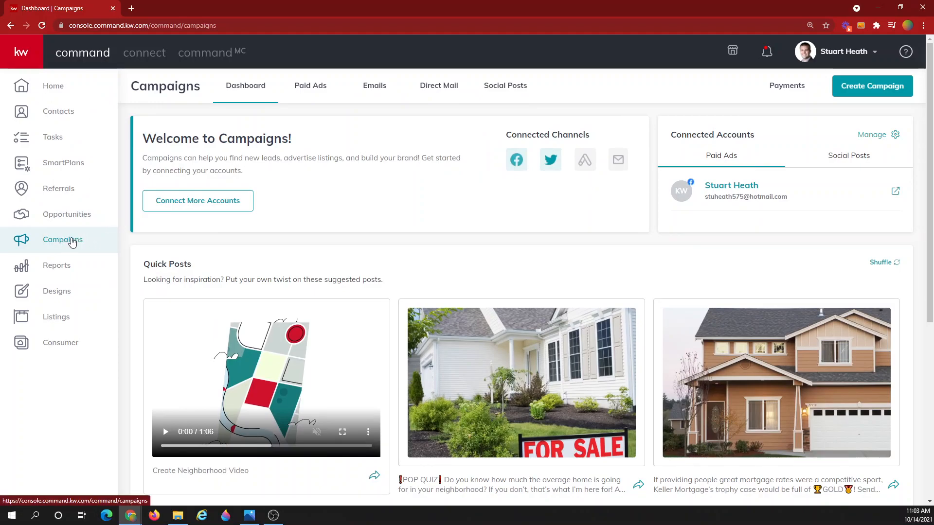
click(879, 86)
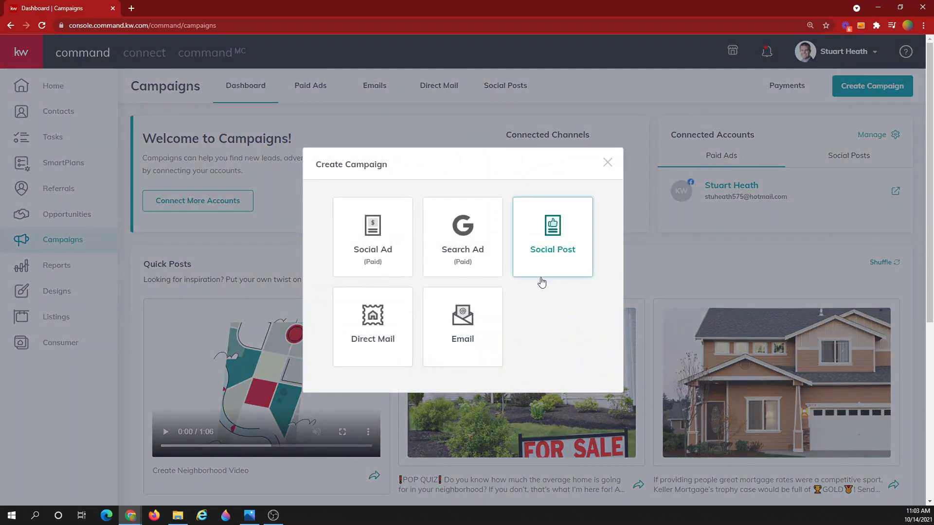
click(470, 324)
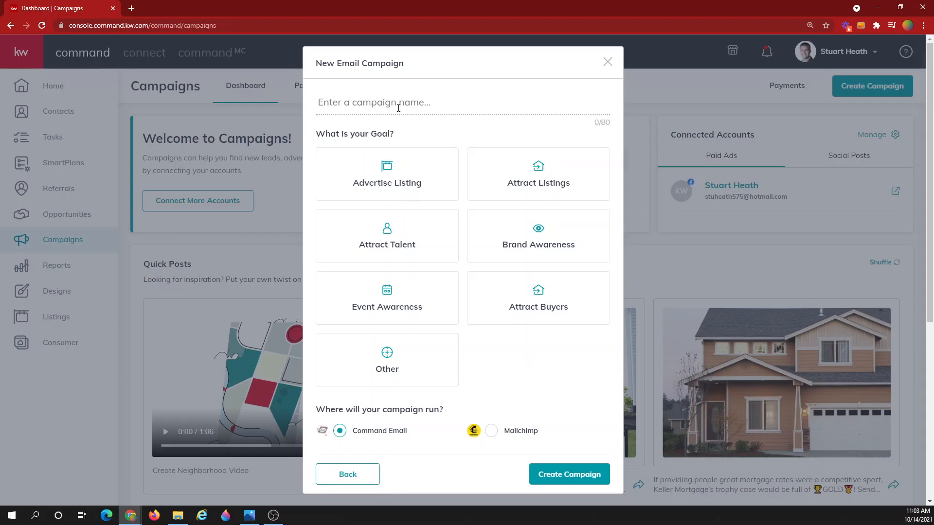
text(4th Quarter Magazine)
click(528, 239)
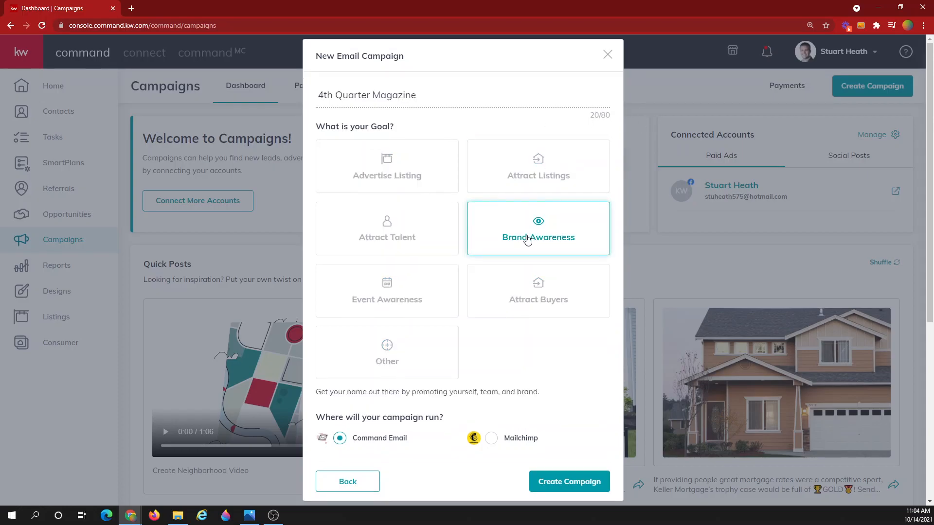
click(577, 483)
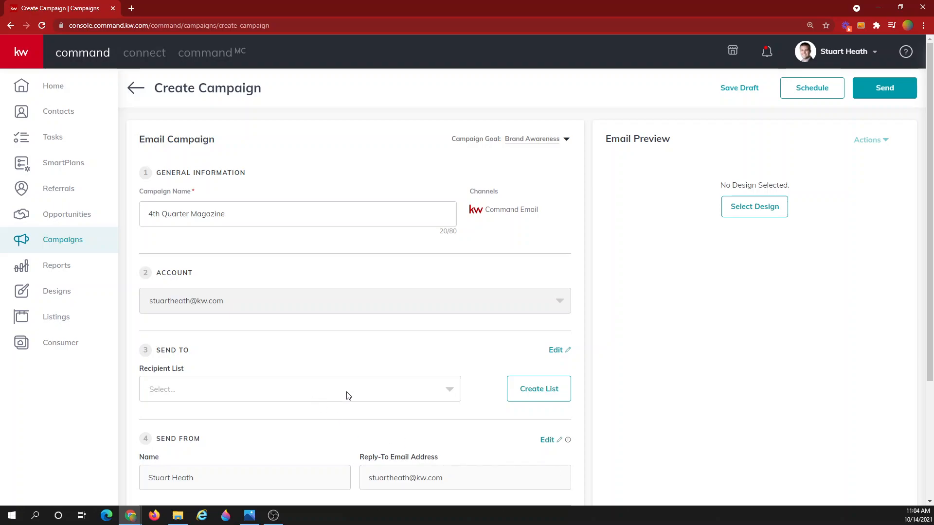
scroll(347, 396, down, 2)
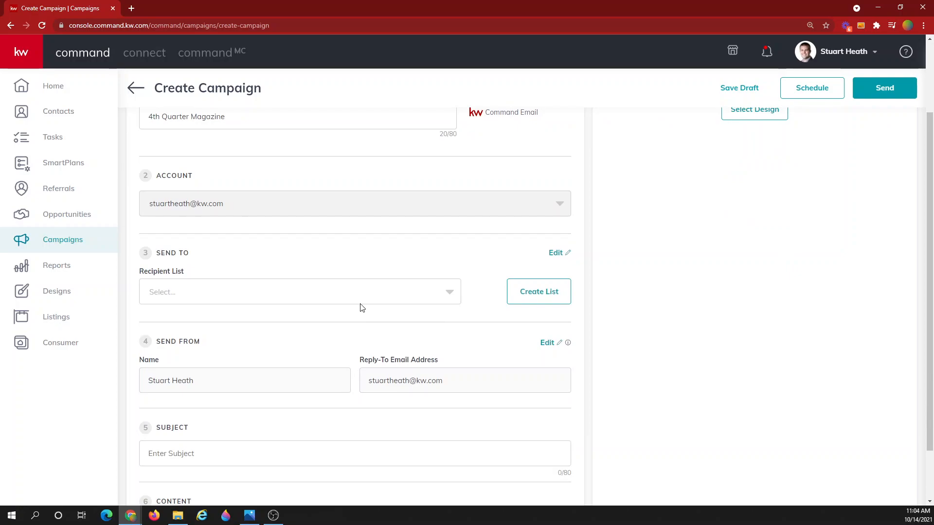
click(531, 298)
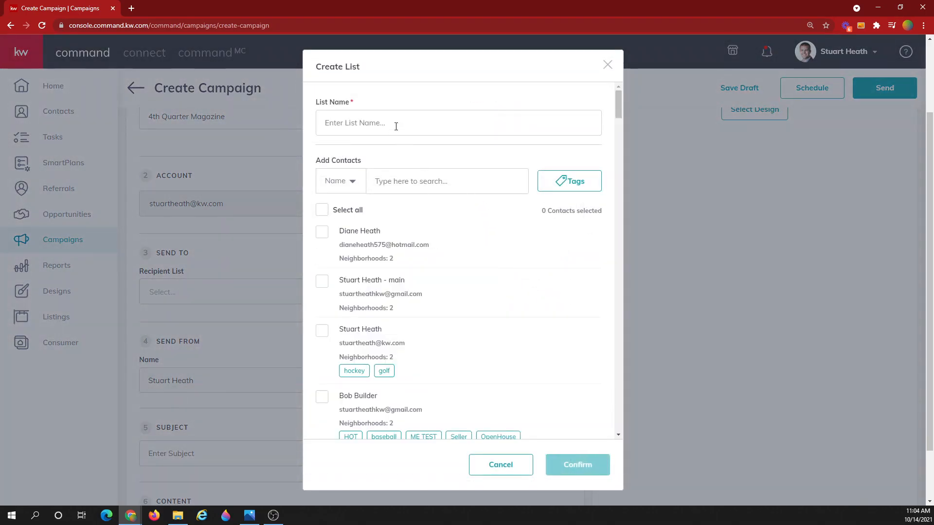
click(571, 190)
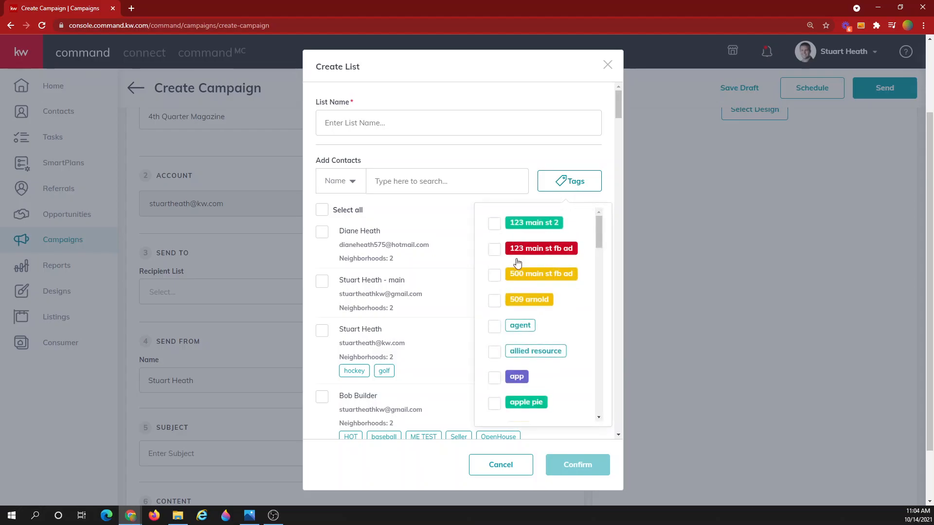
click(607, 67)
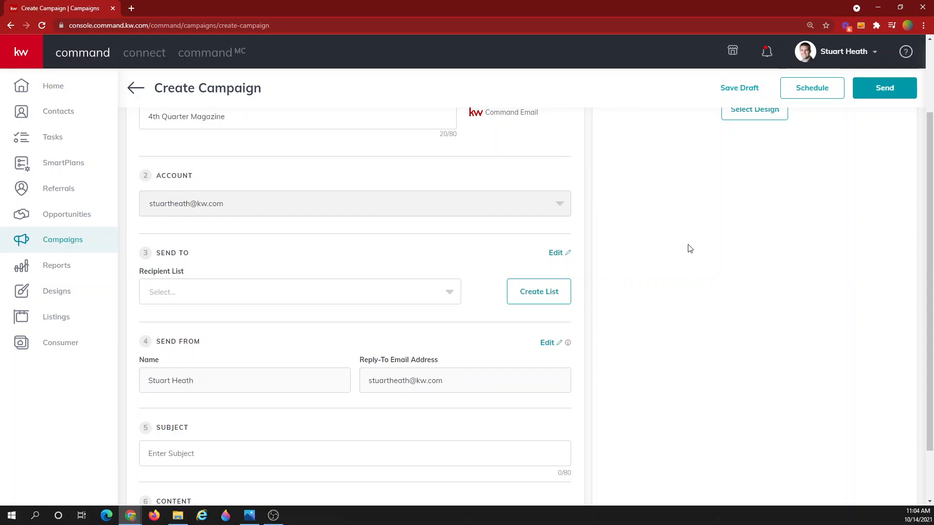
Step: Choose Test List2 as the recipient list and set the subject to "Enjoy Our Q4 Real Estate Magazine"
click(373, 292)
click(197, 320)
scroll(569, 350, down, 2)
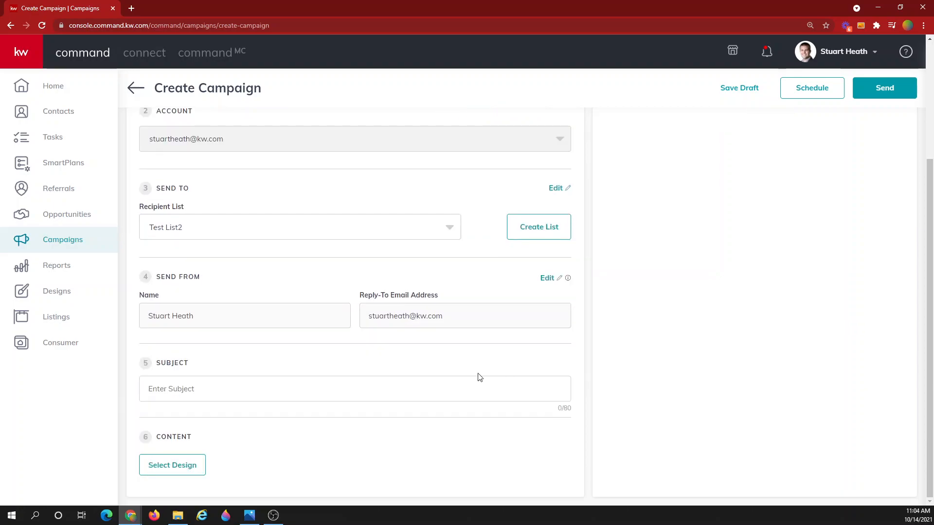
text(Enjoy Our Q4 Real Estate Magazine)
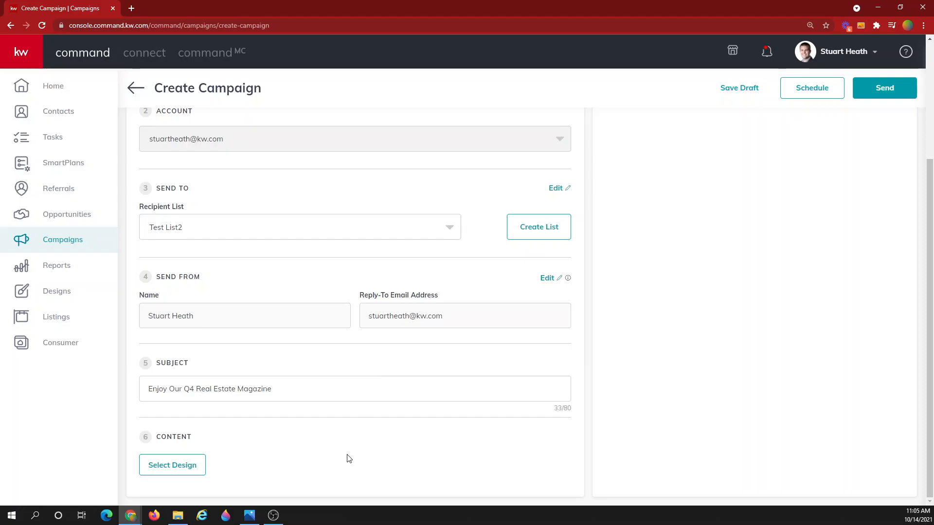
Step: Start selecting the email design and preview the Classic - Newsletter A template from the KWRI templates
click(163, 469)
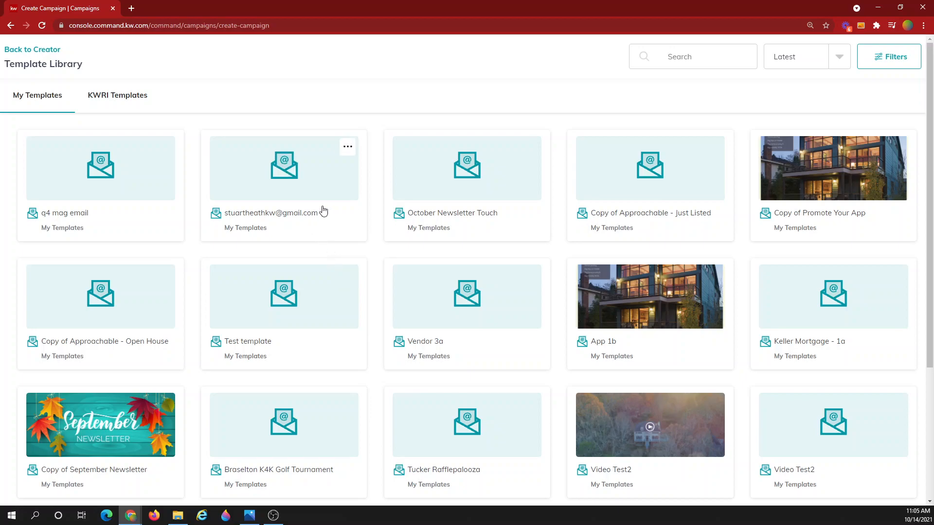
click(96, 98)
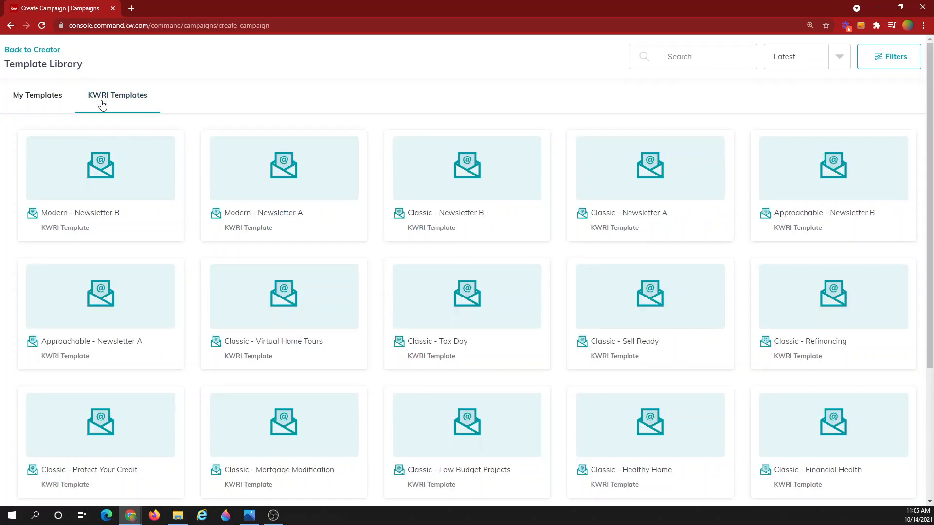
mouse_move(339, 171)
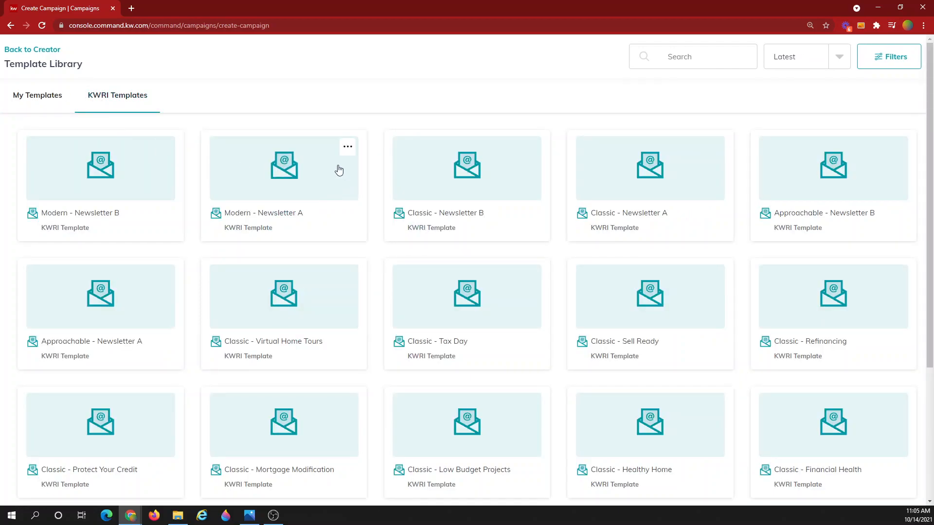
mouse_move(652, 165)
click(712, 148)
click(701, 174)
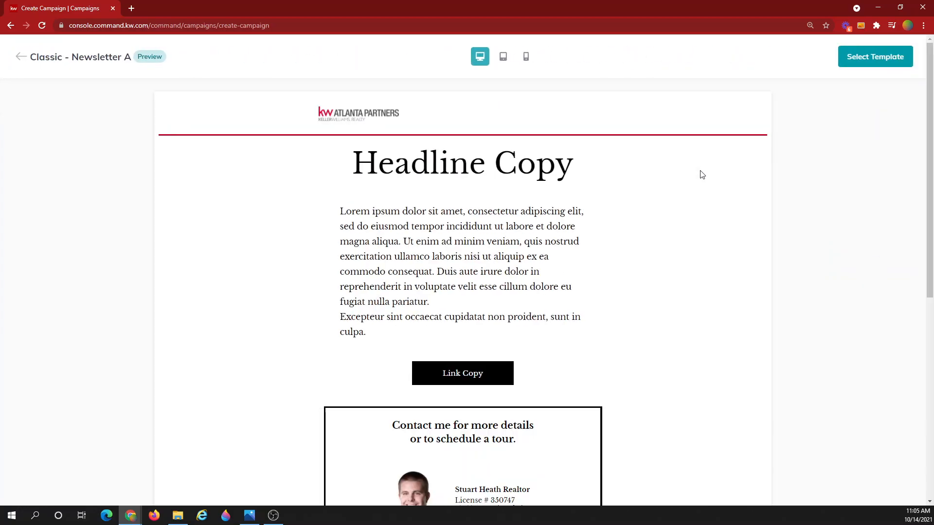
Step: Review the previewed newsletter layout from header to footer and select the template for the campaign
scroll(583, 176, down, 1)
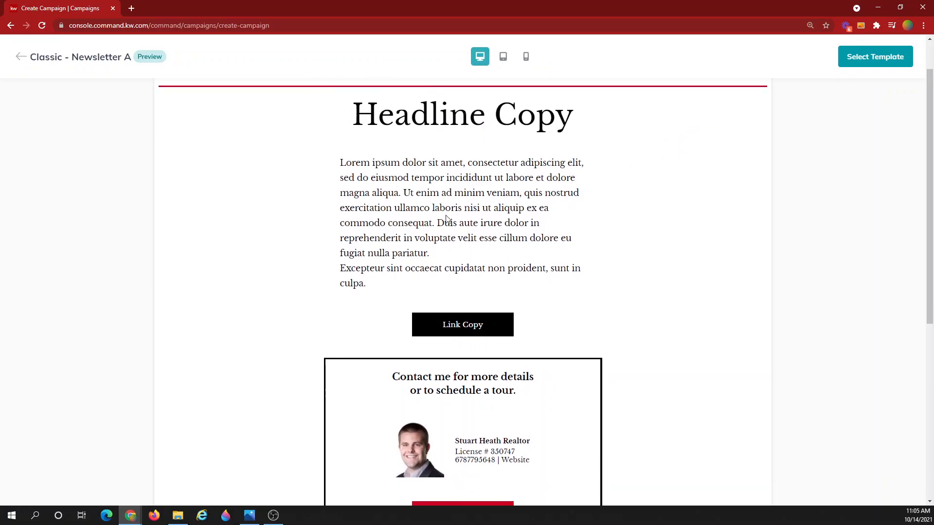
scroll(448, 224, down, 1)
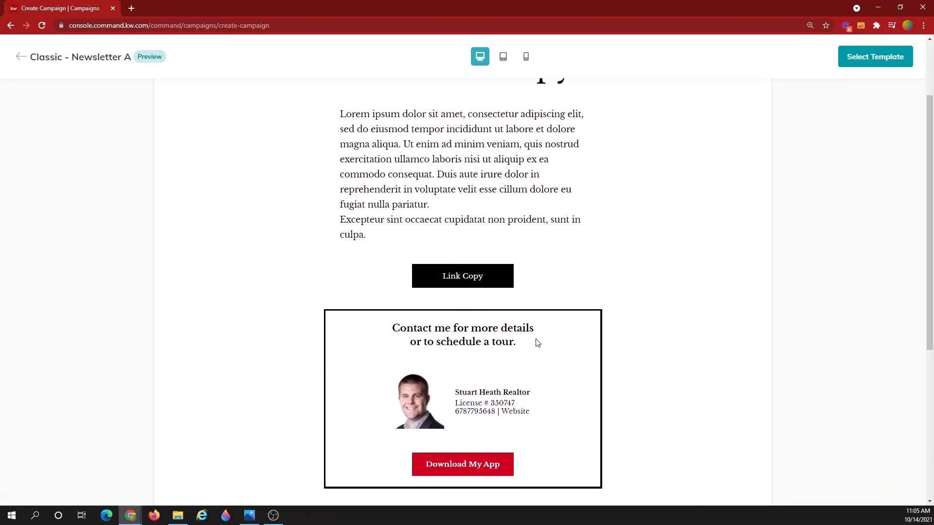
scroll(465, 385, down, 5)
scroll(470, 392, up, 7)
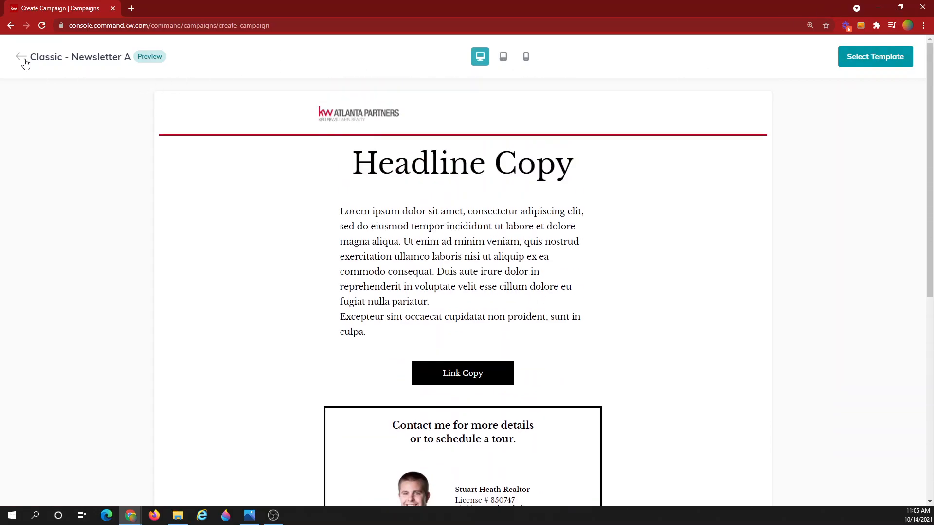
click(869, 57)
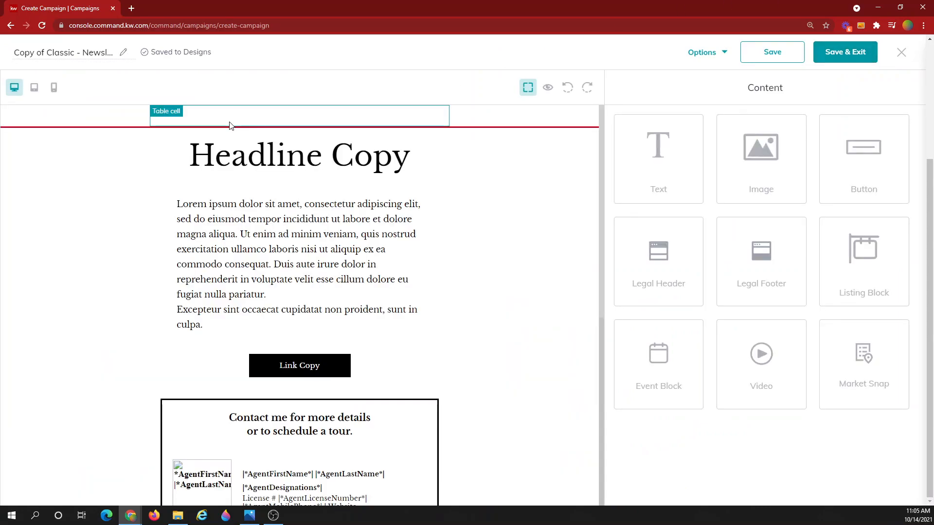
Step: Center the market center logo image in the header and set its width to 220 px and height to 75 px
click(221, 156)
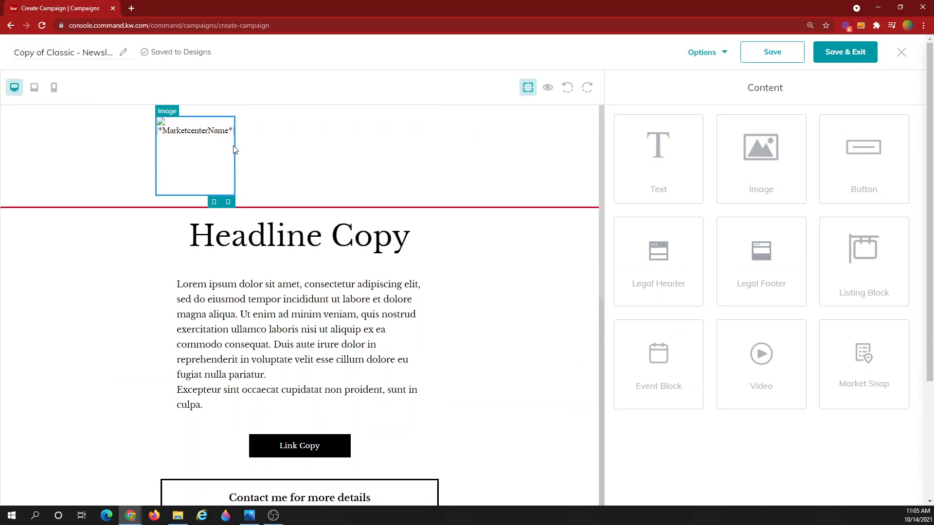
click(214, 202)
click(811, 407)
click(790, 429)
click(680, 357)
text(220)
key(Tab)
text(75)
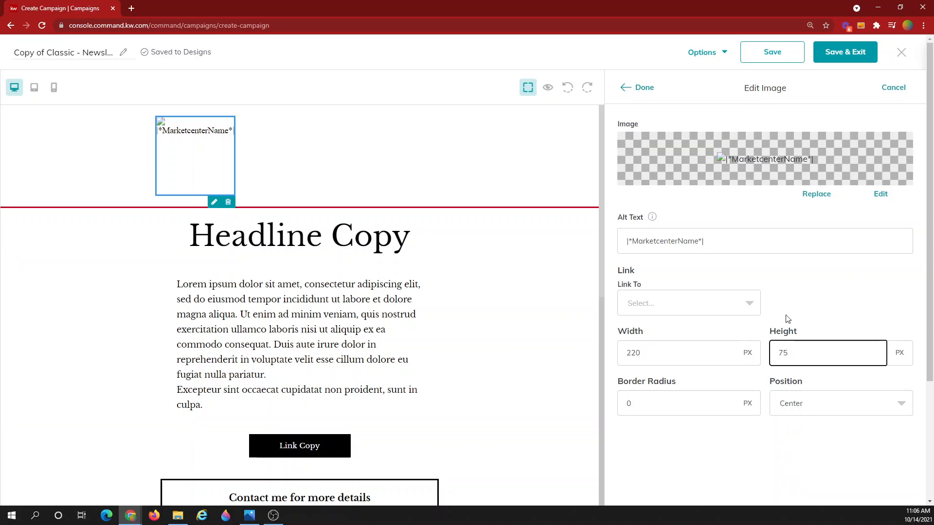
click(645, 91)
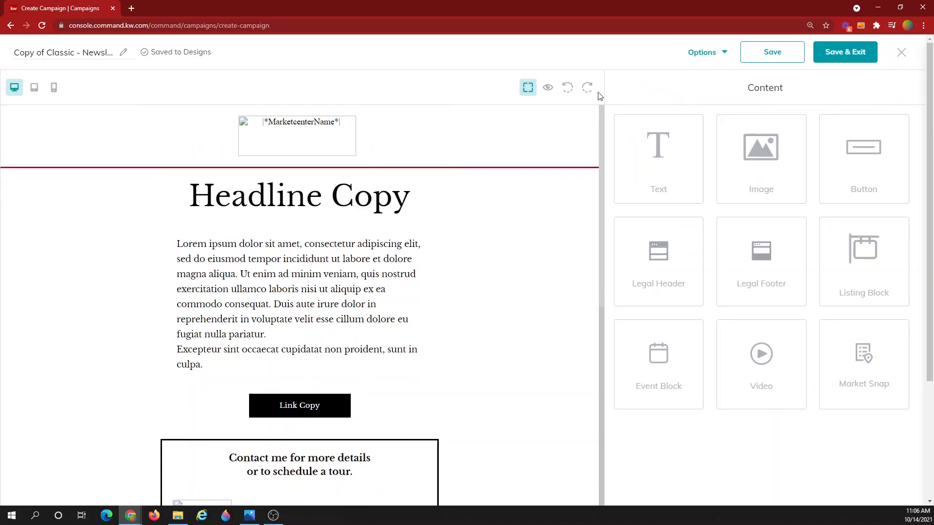
Step: Check the header logo's proportions in the email preview and set its height to 65 px
click(547, 89)
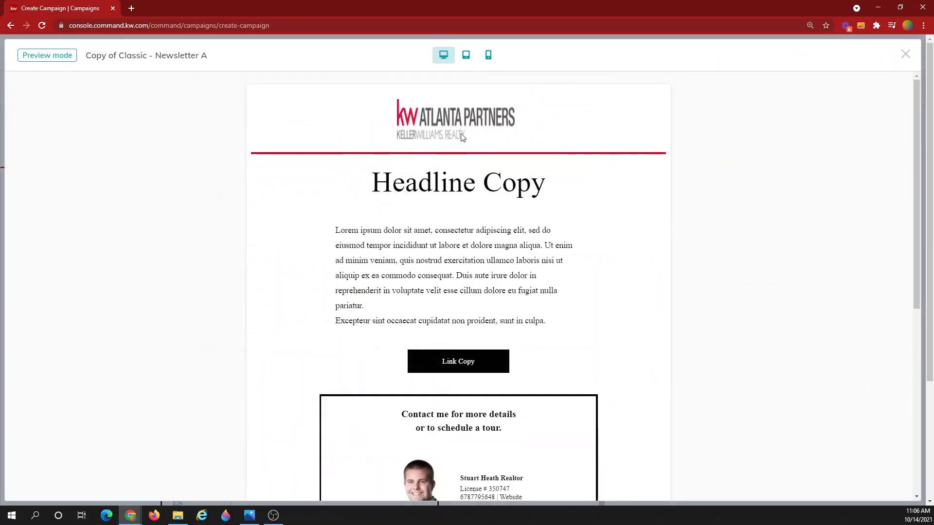
click(905, 54)
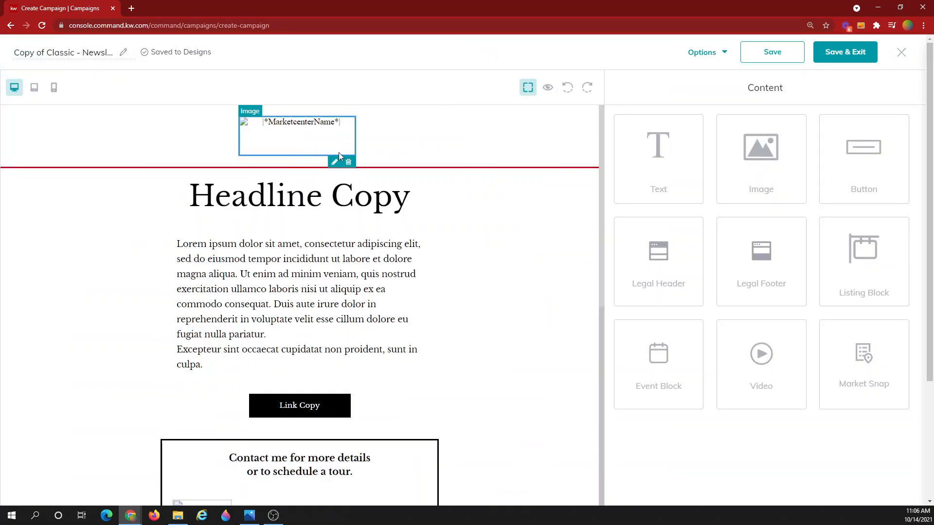
click(334, 162)
double_click(780, 353)
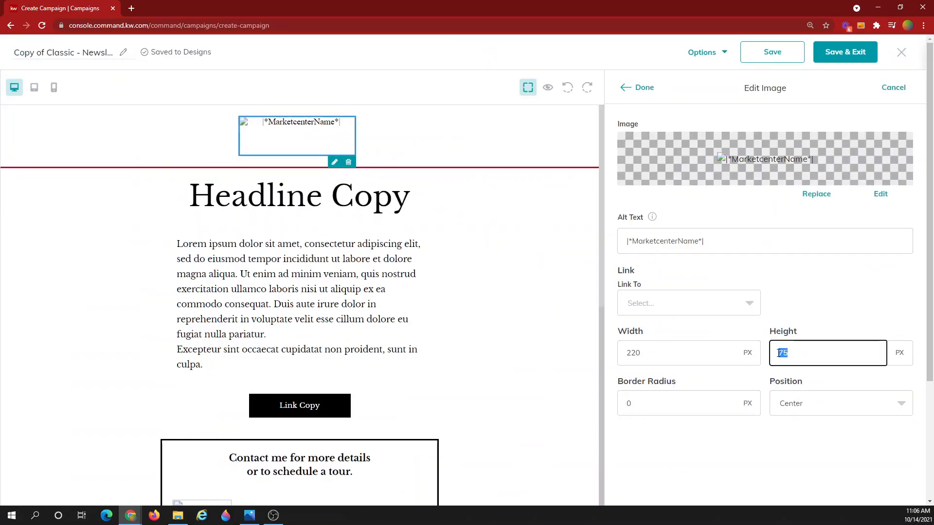
text(65)
click(650, 88)
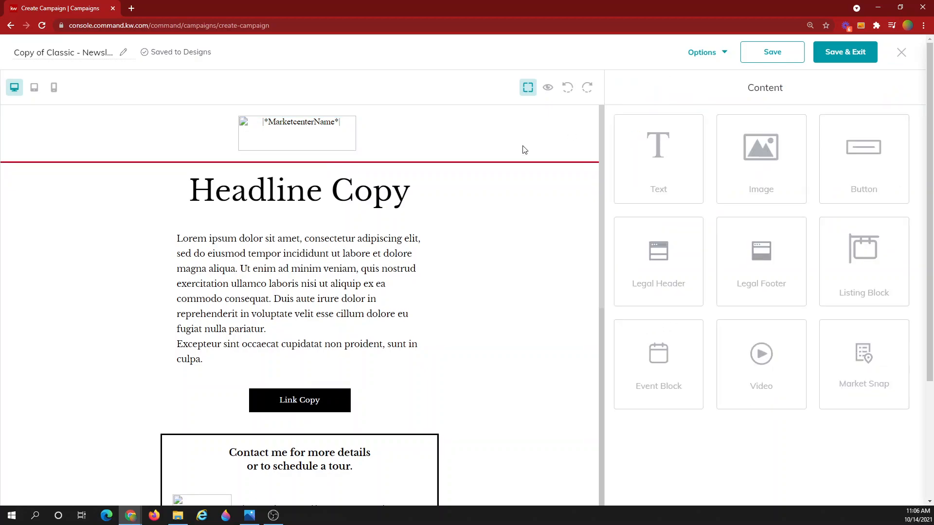
Step: Replace the "Headline Copy" text with "Q4 Magazine"
click(280, 197)
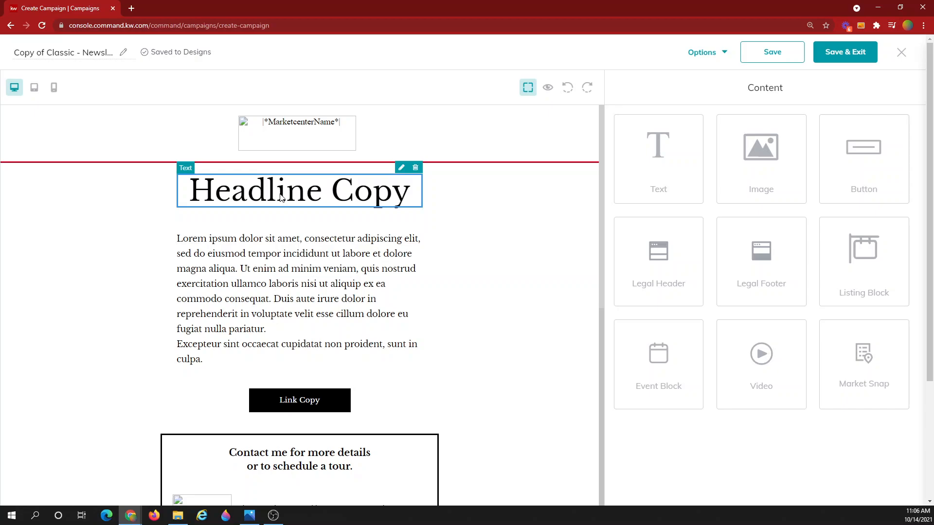
drag(786, 168, 588, 164)
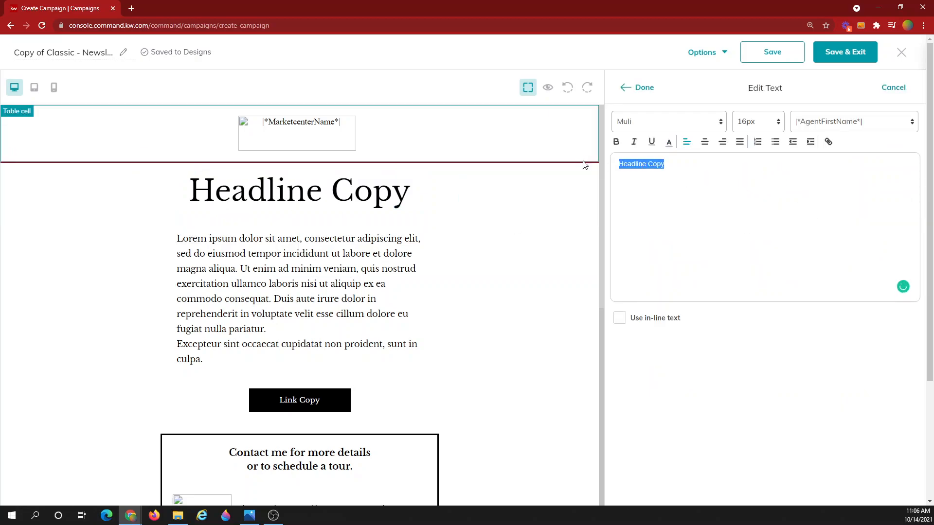
key(BackSpace)
text(Q4 Magazine)
Step: Center the "Q4 Magazine" headline, set its font size to 56px and apply the text edit
key(ctrl+a)
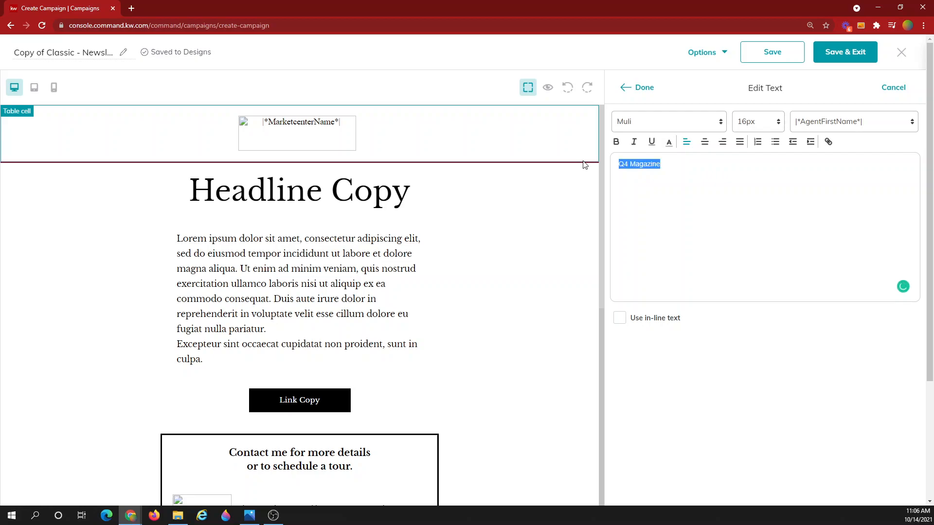
click(704, 142)
click(777, 128)
scroll(755, 214, down, 4)
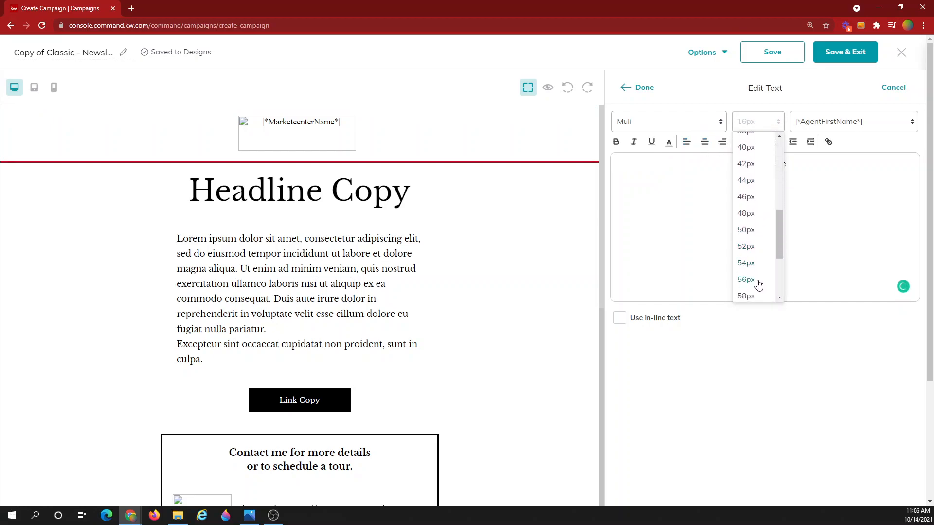
click(757, 284)
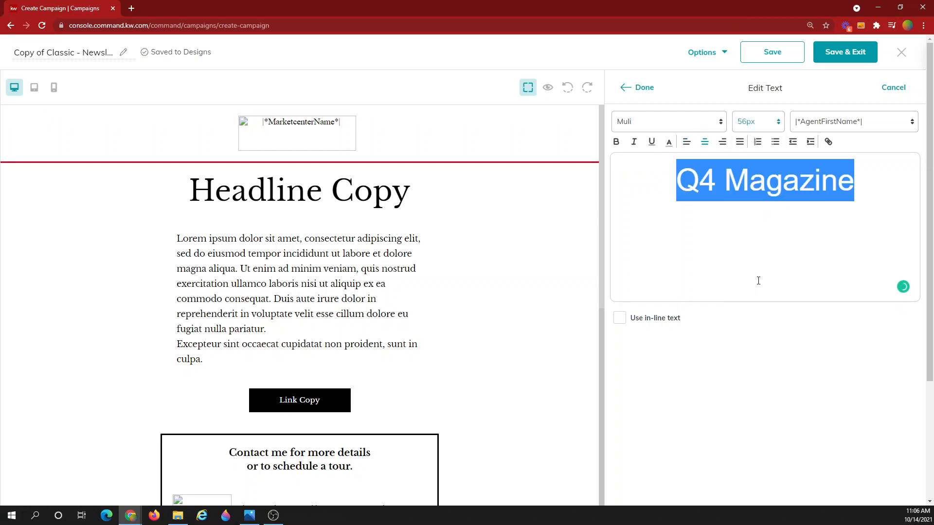
click(675, 184)
click(642, 88)
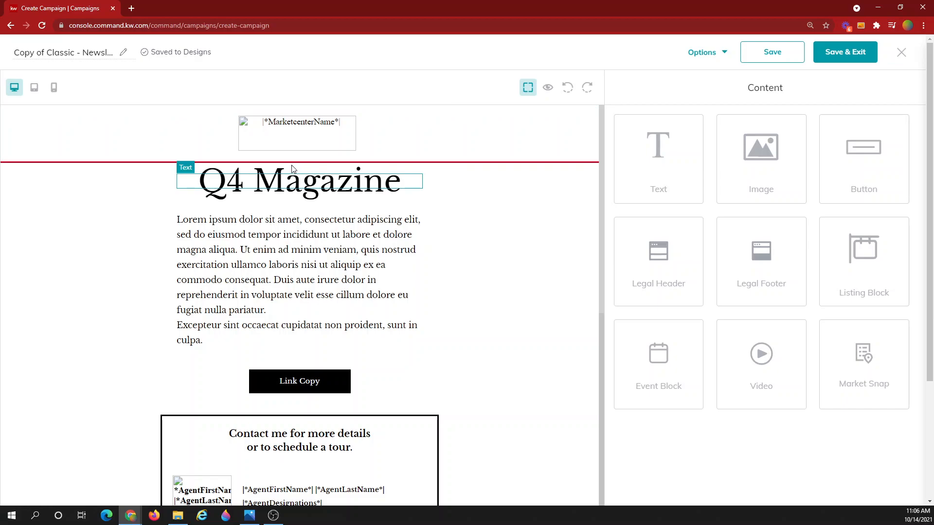
Step: Add a blank line above the "Q4 Magazine" headline to space it from the red divider
click(289, 189)
click(405, 167)
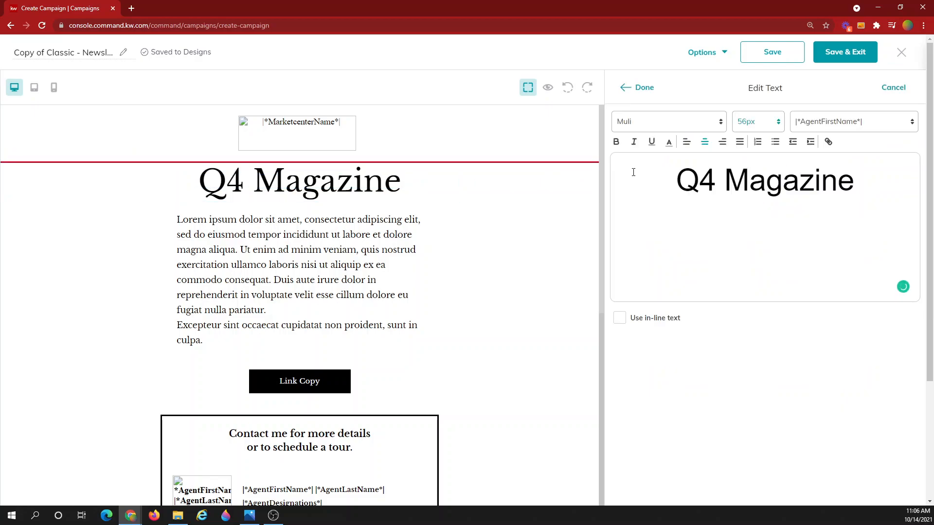
click(645, 90)
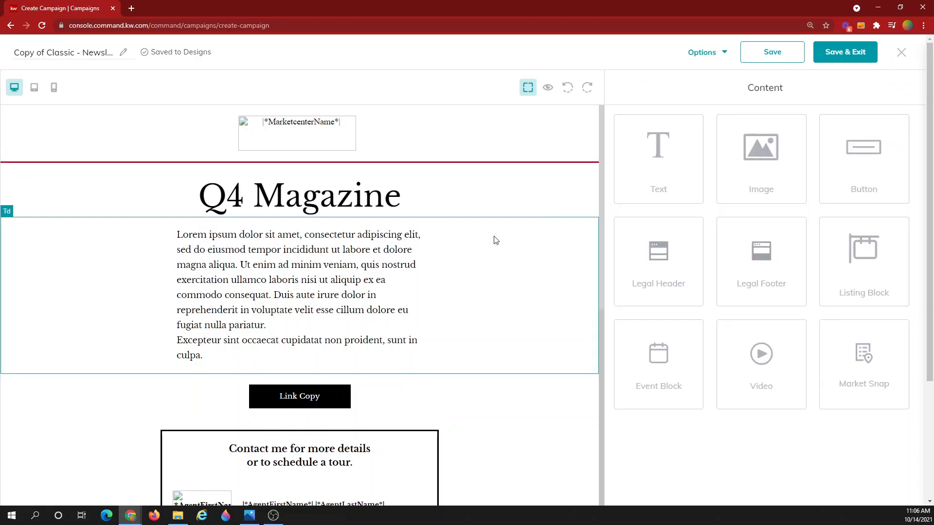
Step: Delete the "Excepteur sint" text block and clear the text of the Lorem ipsum paragraph
click(367, 346)
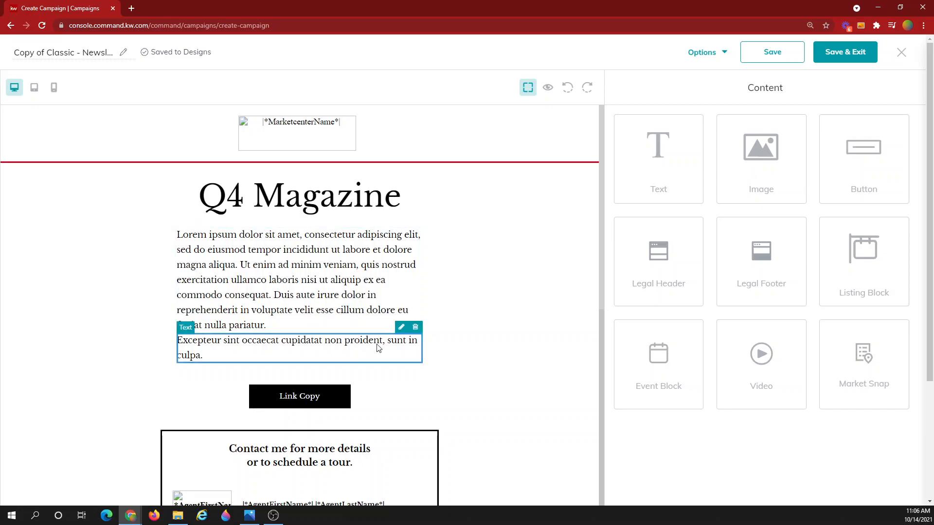
click(415, 328)
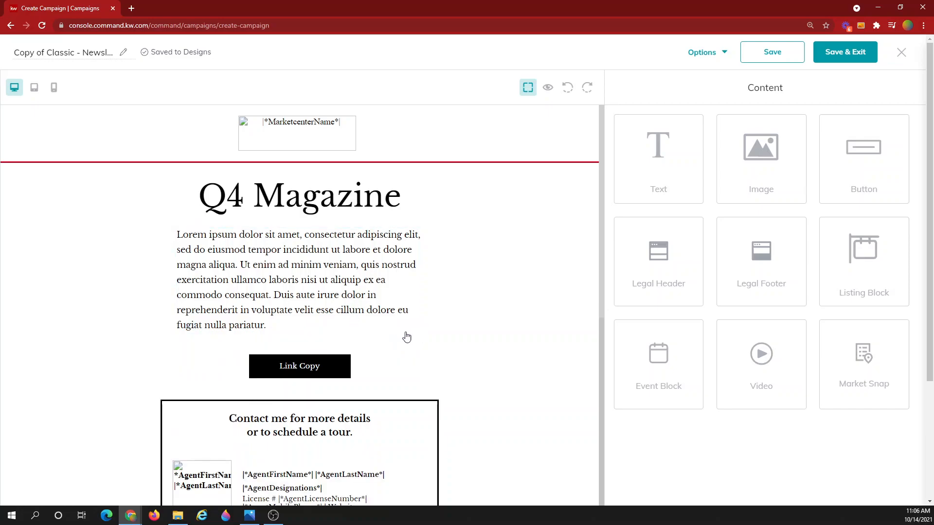
click(290, 273)
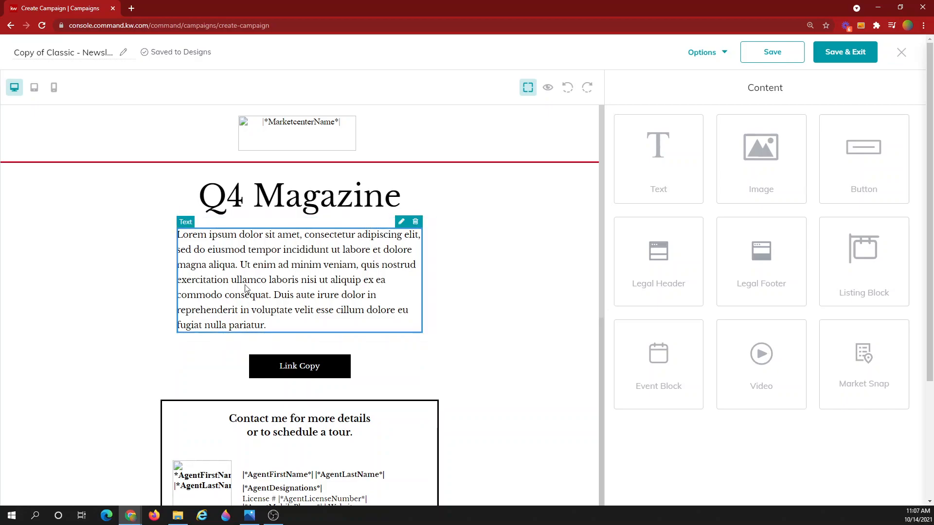
click(401, 223)
drag(804, 200, 619, 166)
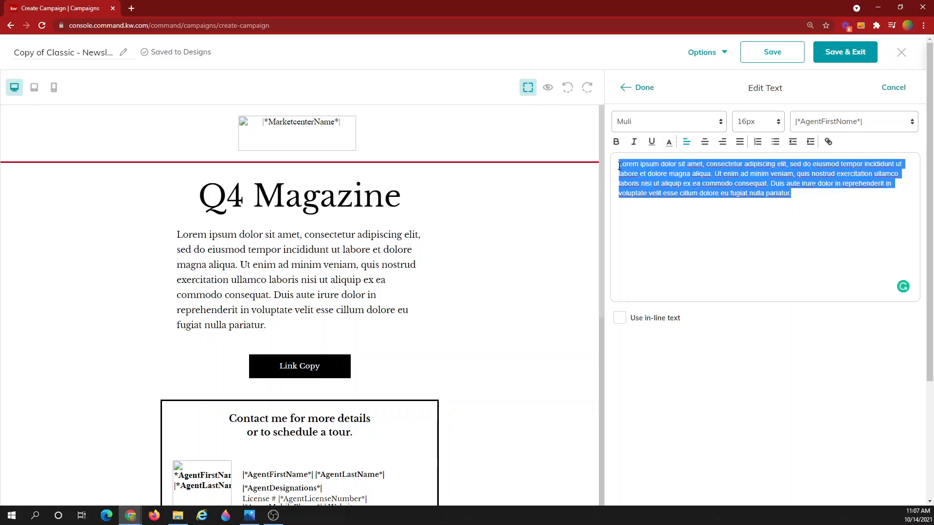
key(BackSpace)
Step: Fill the emptied paragraph with the prepared message starting "Please enjoy reading the quarterly magazine that I prepared for you."
key(alt+Tab)
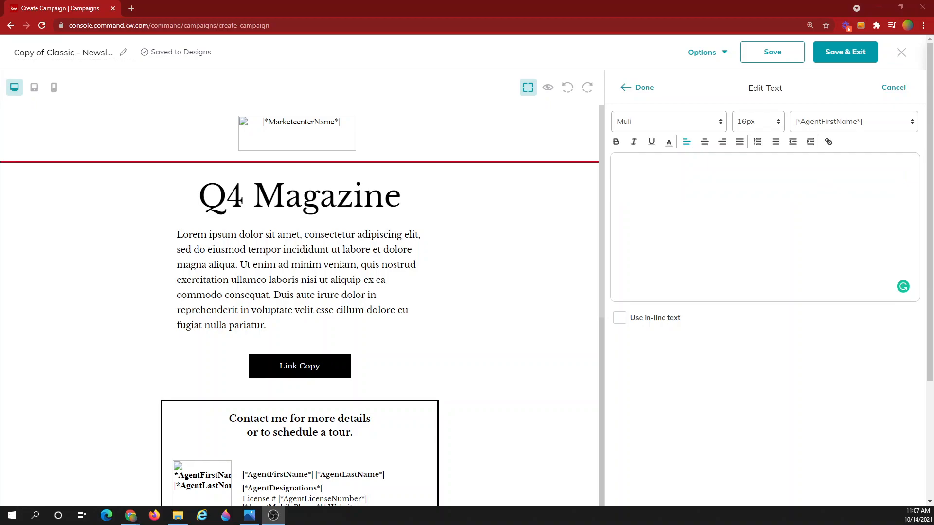
key(alt+Tab)
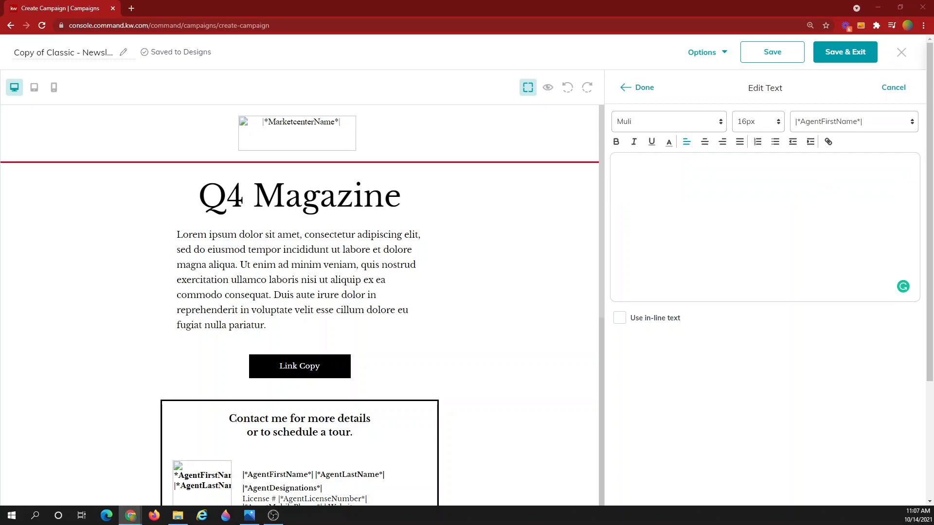
click(644, 168)
text(Please enjoy reading the quarterly magazine that I prepared for you. It includes updates regarding the current Real Estate market, some tips on preparing your home for winter, and ways to stay entertained as we approach the holiday season. I also introduce you to a few new contractor partners that have joined our team as we pursue our goal of being your resource for all things Real Estate and home improvement.  Don't forget to read all the way through to find the special offer that we have for you.)
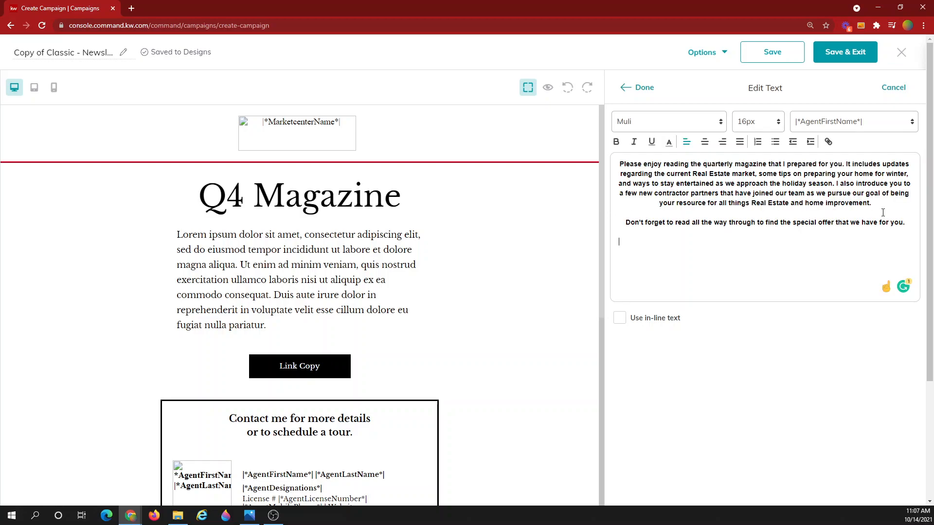
Step: Remove bold from the whole message, bold only the words "special offer" and apply the text edit
drag(905, 222, 650, 163)
click(617, 142)
click(701, 191)
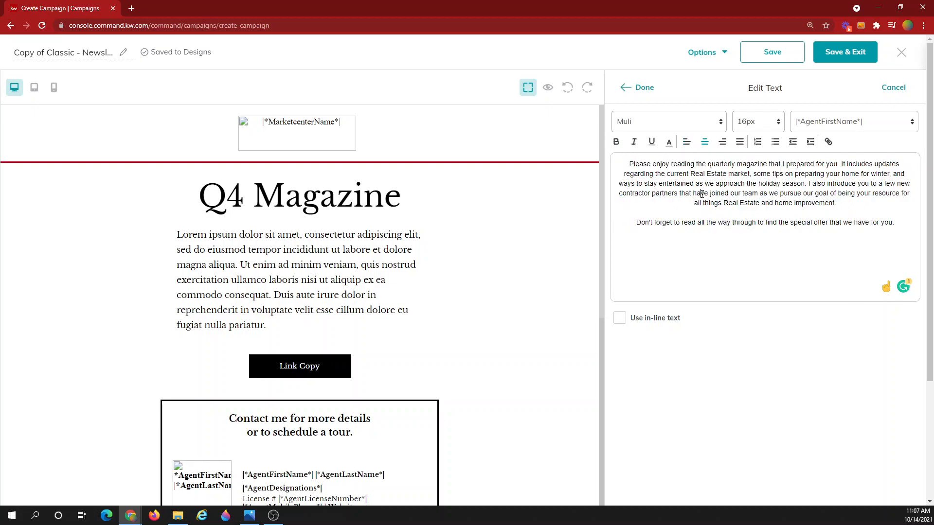
drag(790, 223, 829, 223)
key(ctrl+b)
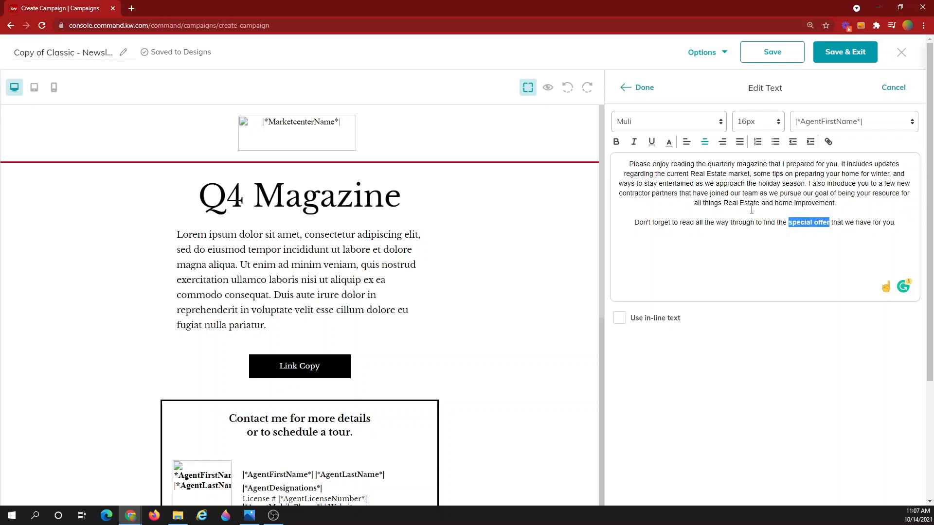
click(736, 202)
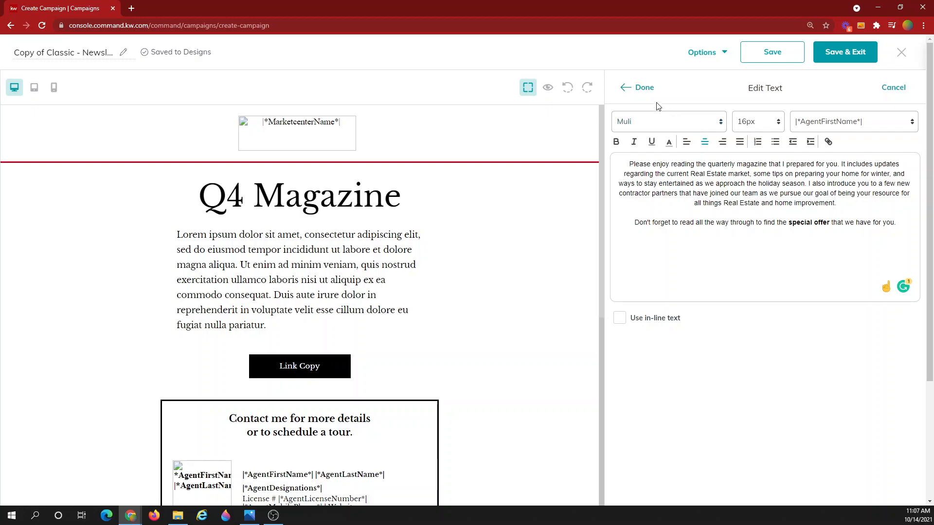
click(638, 87)
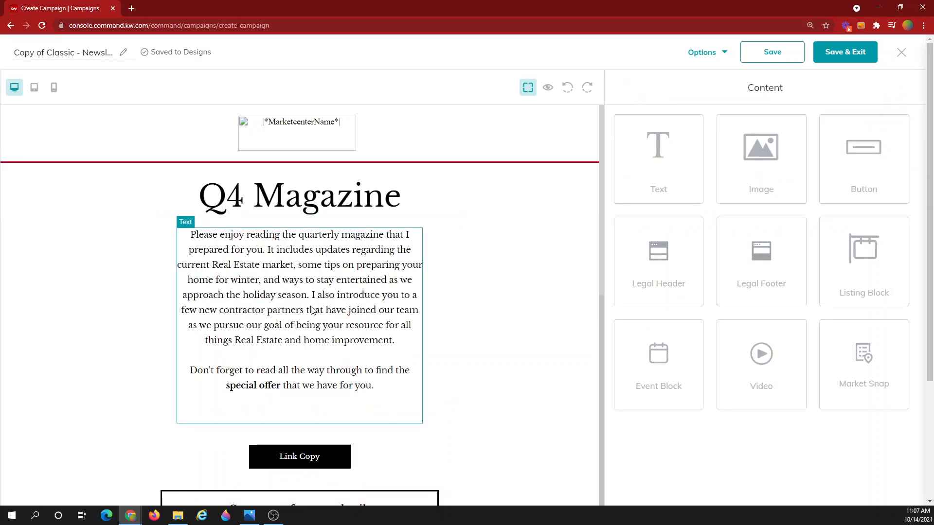
Step: Remove one extra blank line below the special offer sentence in the centered message and apply the text edit
scroll(314, 310, down, 2)
scroll(299, 224, up, 1)
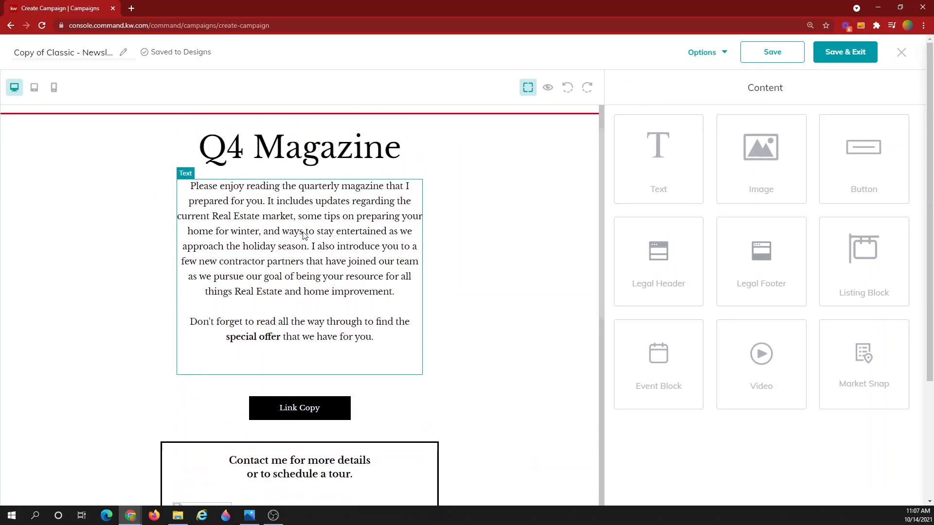
click(302, 264)
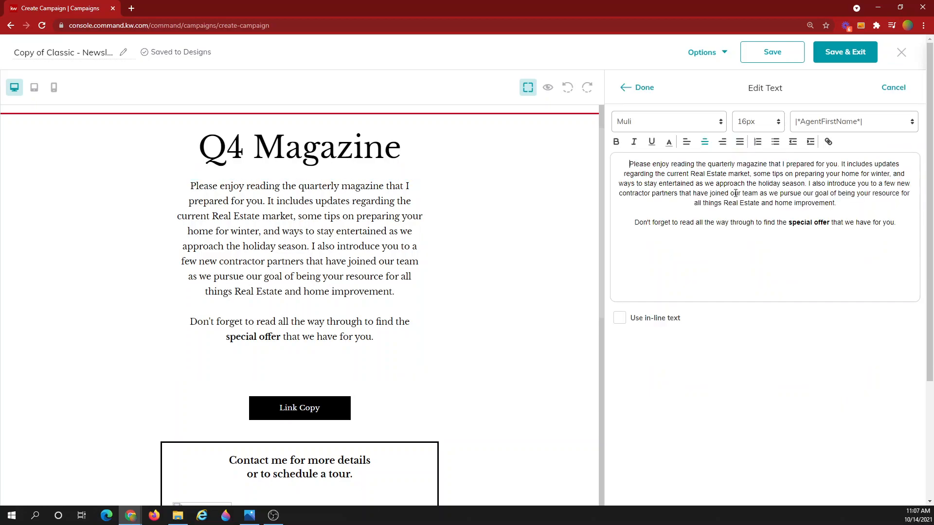
drag(627, 164, 897, 224)
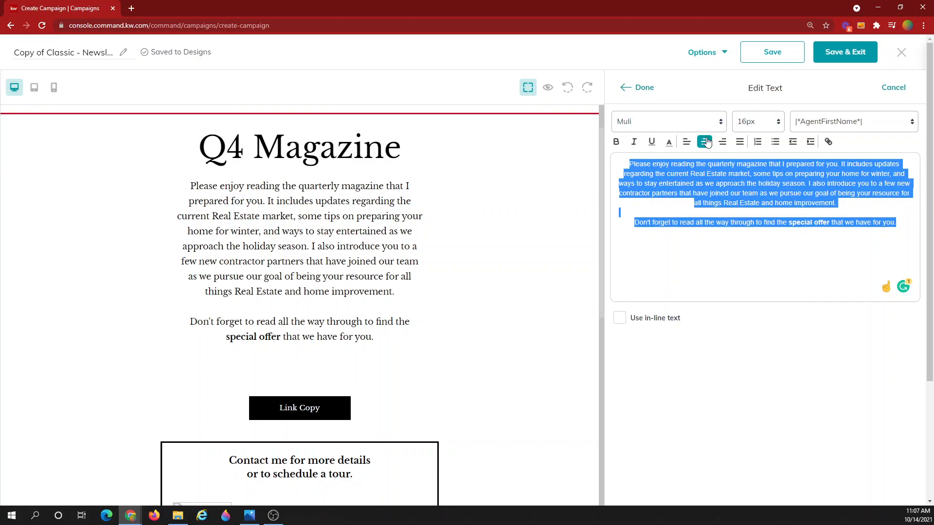
click(644, 92)
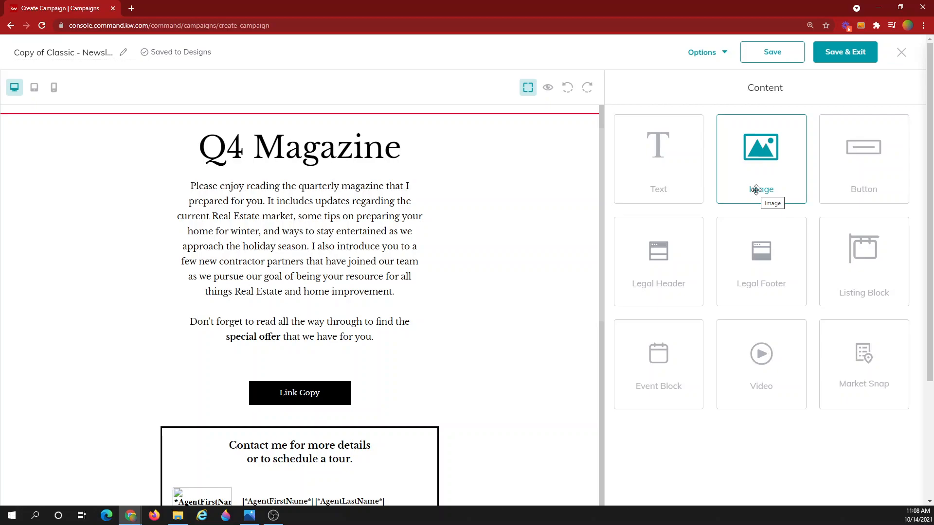
Step: Insert an image block between the message and the Link Copy button, using the uploaded file "q4 magazine promo jpeg.jpg"
drag(756, 190, 323, 361)
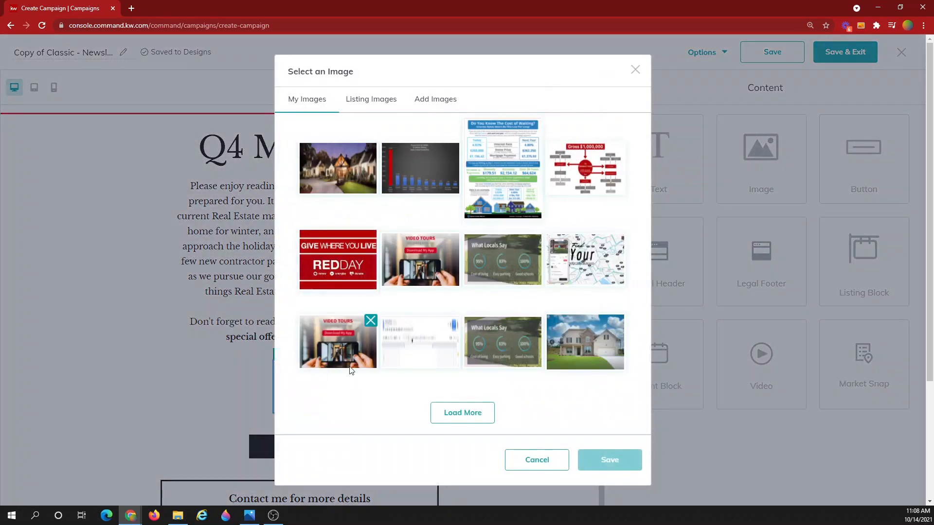
click(428, 104)
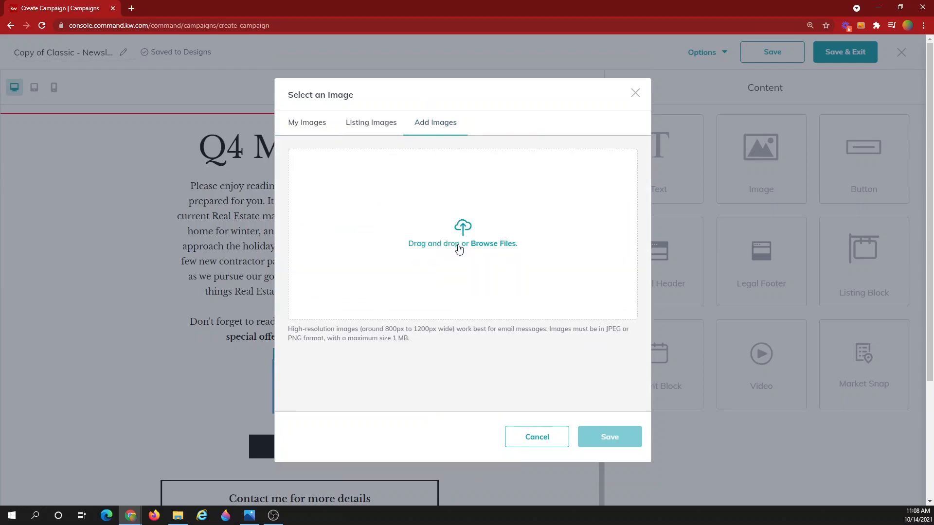
click(459, 246)
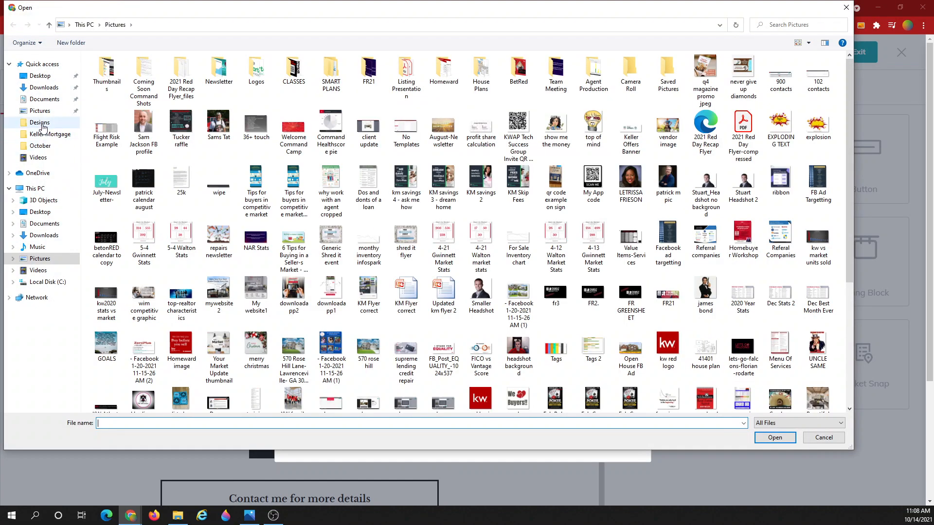
text(q4)
click(187, 436)
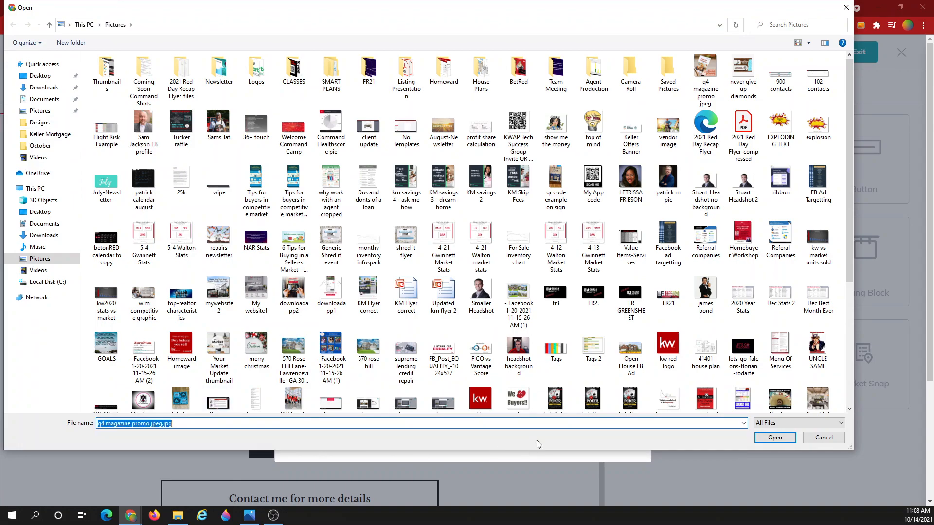
click(760, 442)
click(343, 389)
click(624, 441)
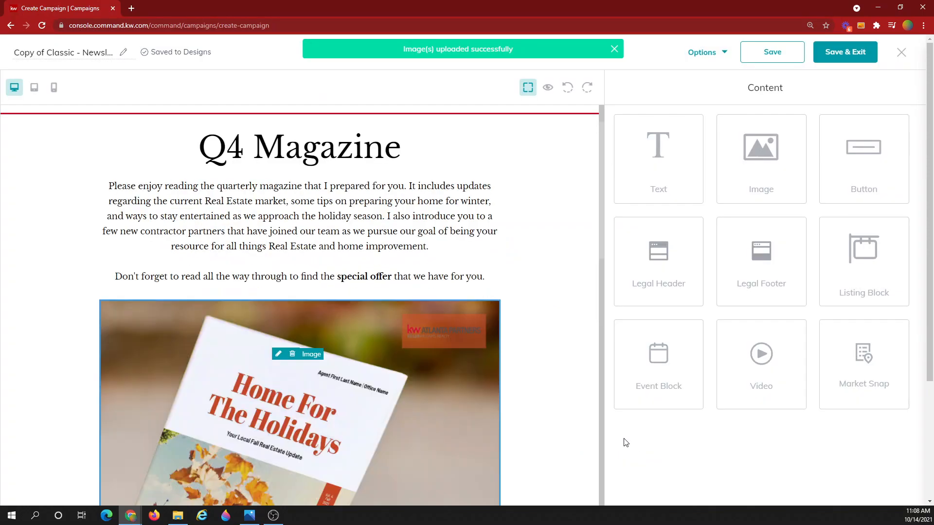
Step: Examine the magazine image's size against the message in the editor and in the email preview
scroll(401, 204, down, 1)
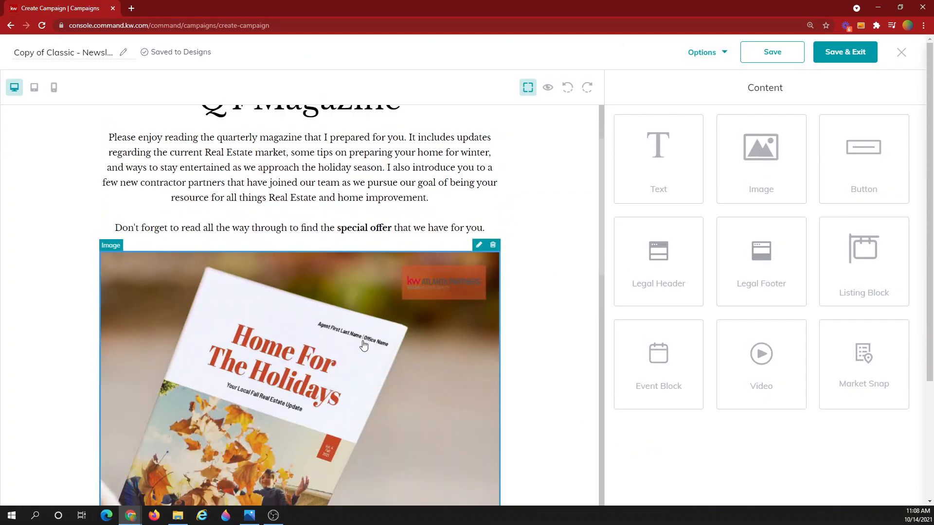
scroll(365, 346, down, 1)
scroll(366, 347, up, 2)
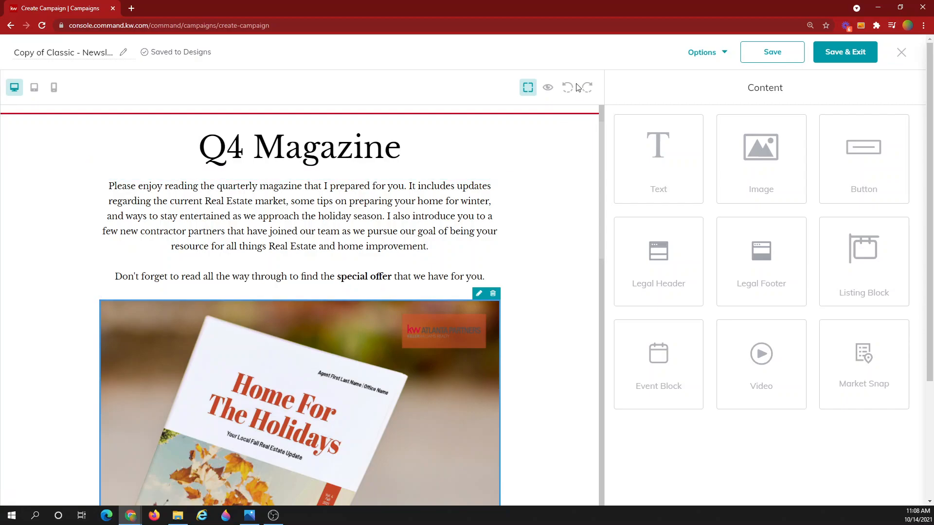
click(548, 89)
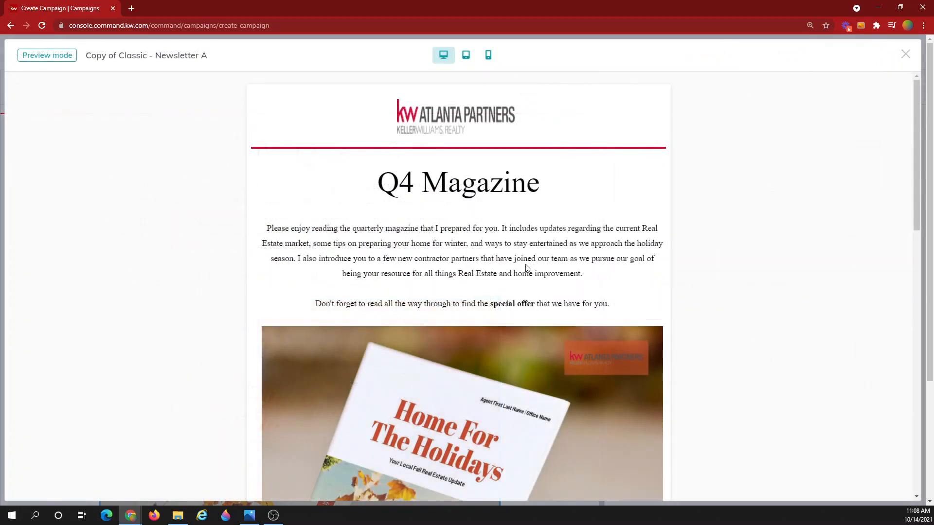
scroll(523, 273, down, 2)
scroll(517, 277, down, 1)
scroll(511, 273, up, 2)
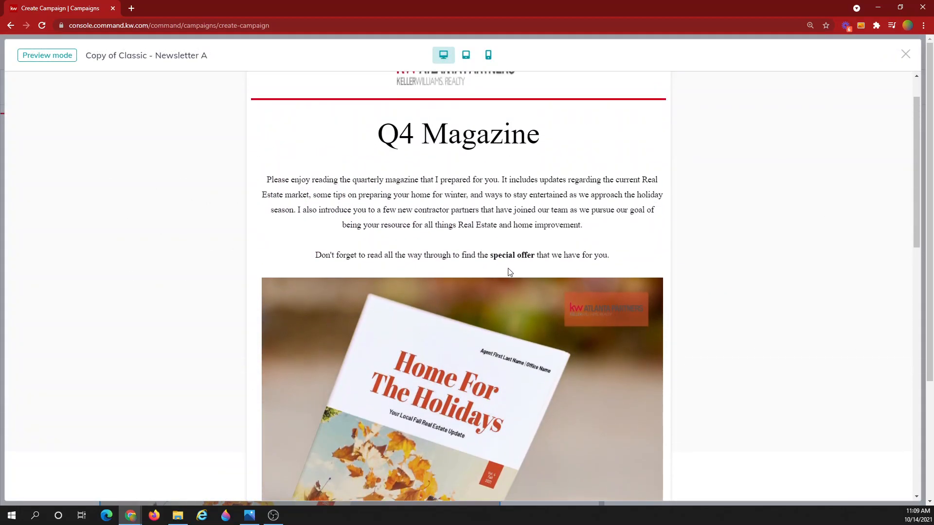
click(905, 59)
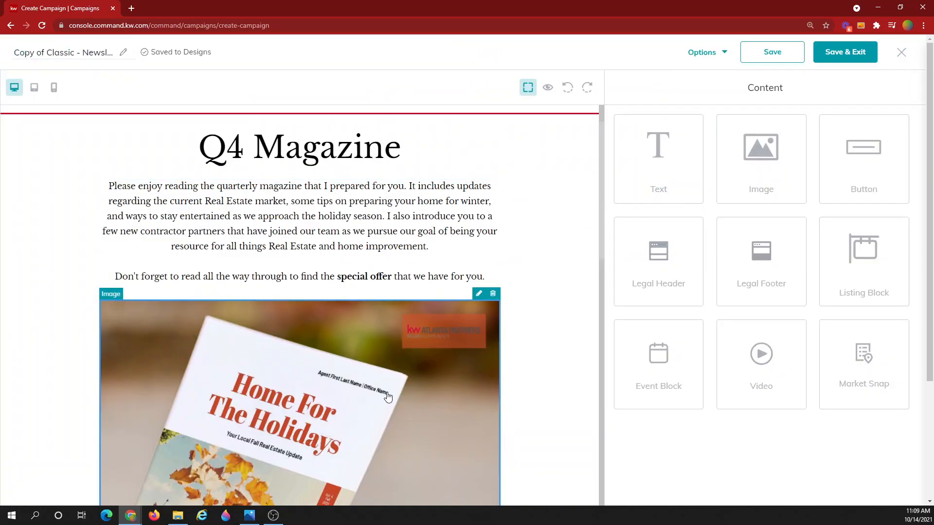
Step: Set the magazine image's width and height to 600 px each
scroll(388, 396, down, 2)
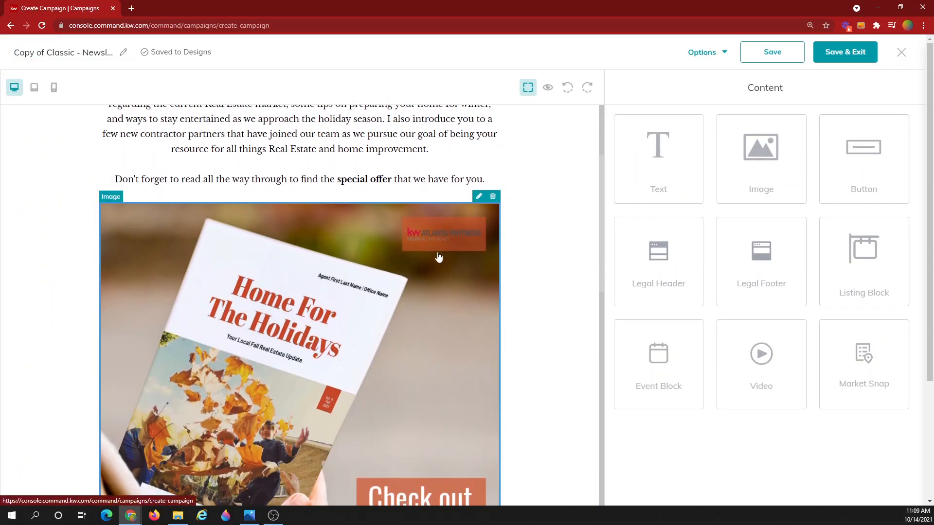
click(479, 197)
drag(663, 407, 623, 402)
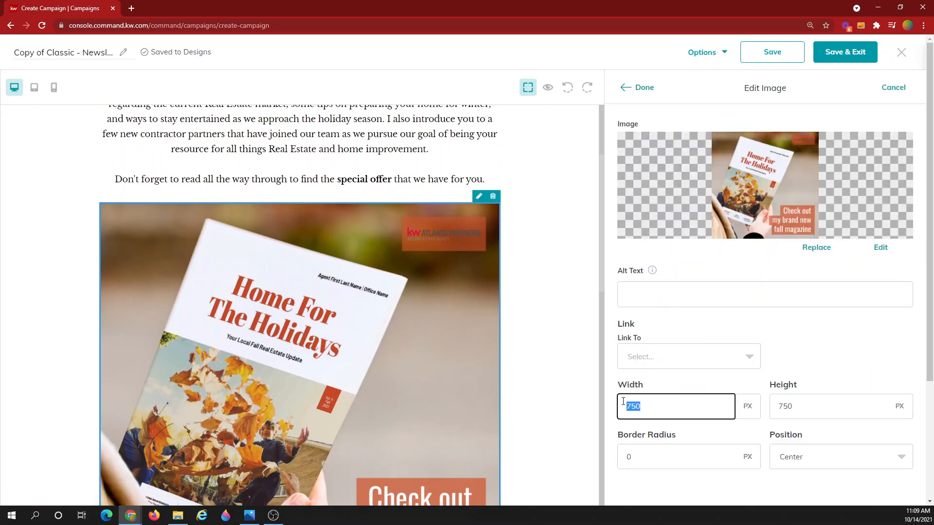
text(600)
key(Tab)
text(600)
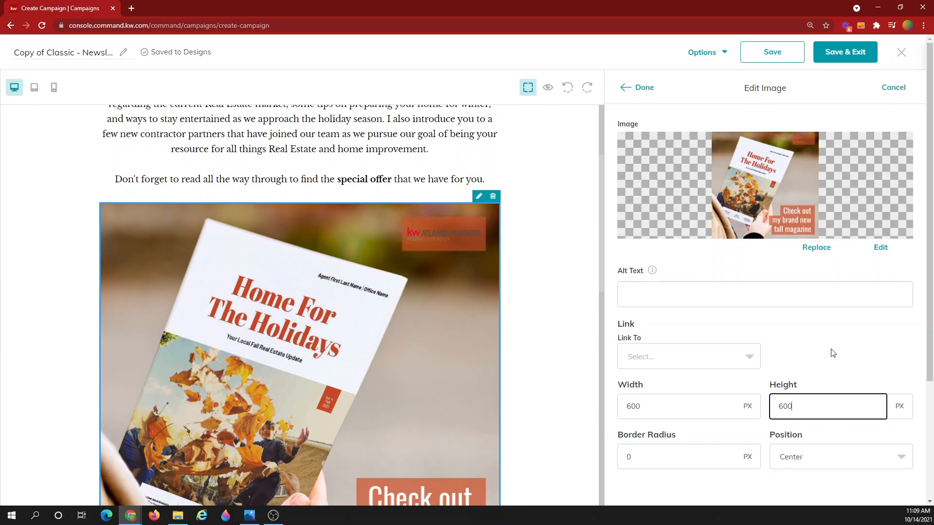
Step: Link the magazine image to the copied viewer.webrand.com web address and apply the image edits
scroll(420, 349, down, 1)
scroll(420, 349, down, 2)
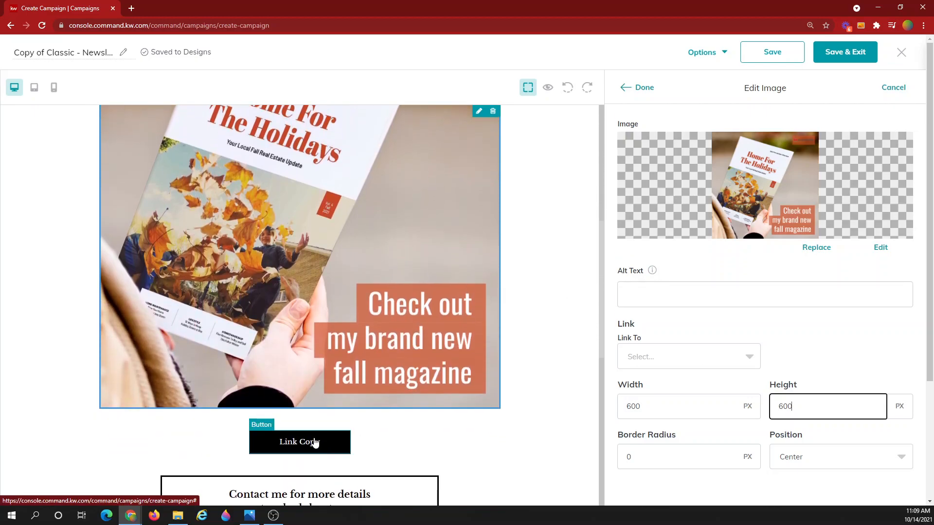
scroll(383, 383, up, 3)
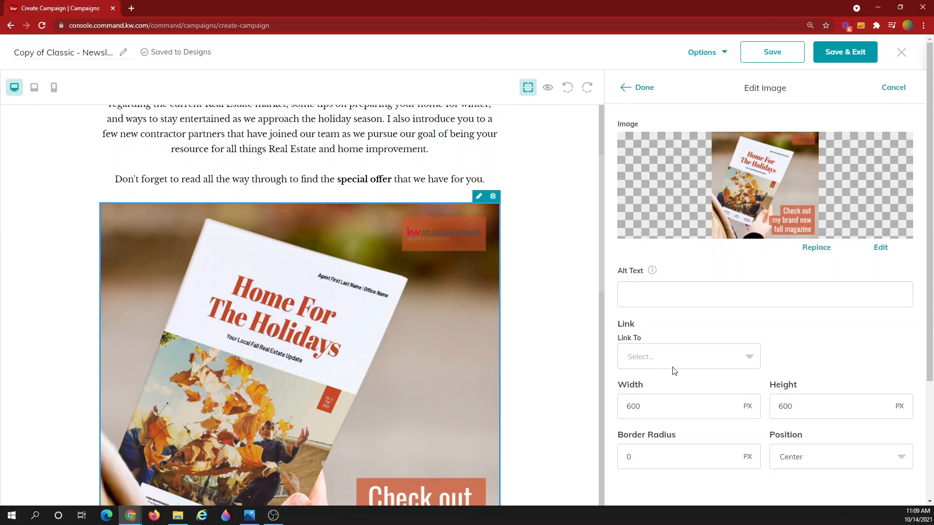
click(661, 355)
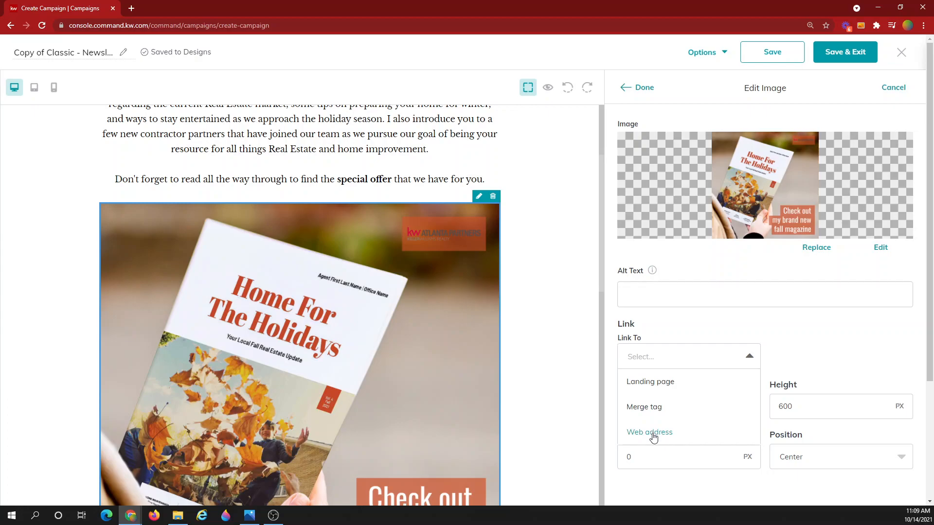
click(652, 434)
click(786, 355)
key(ctrl+v)
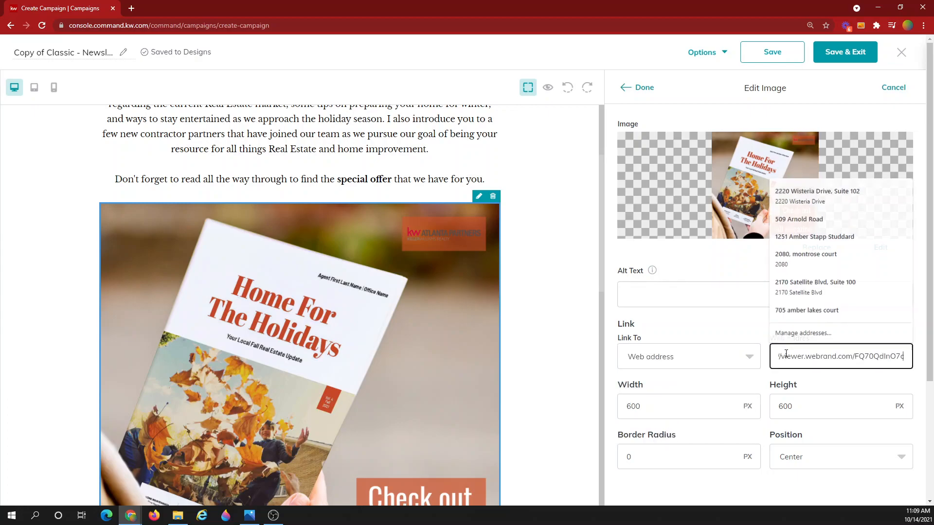
click(789, 327)
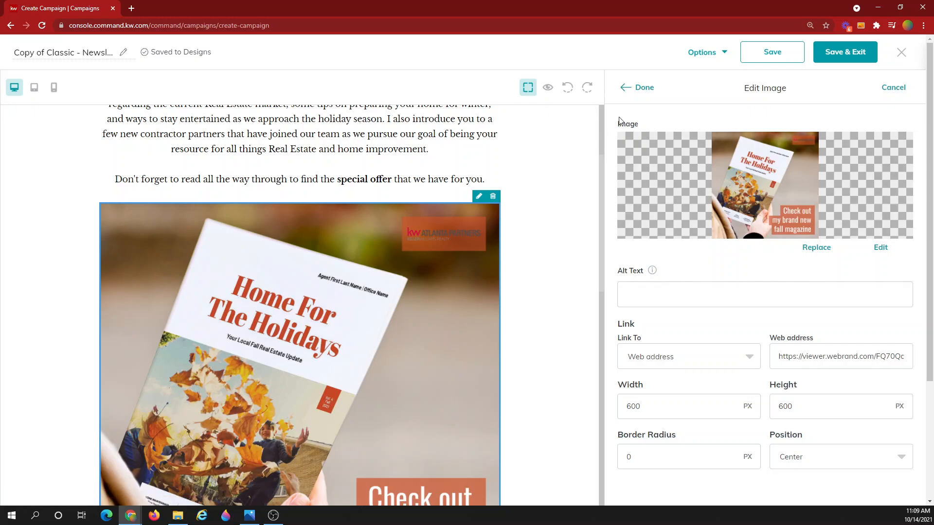
click(644, 89)
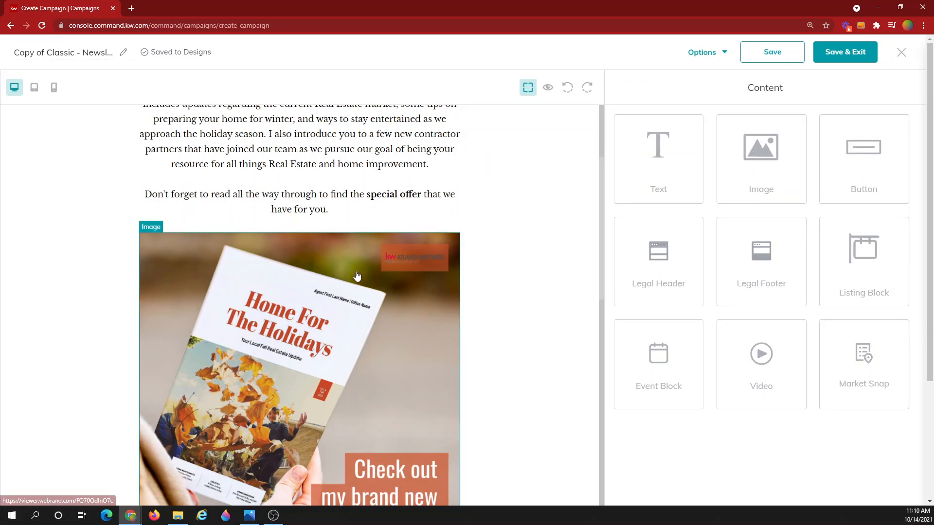
scroll(346, 285, up, 3)
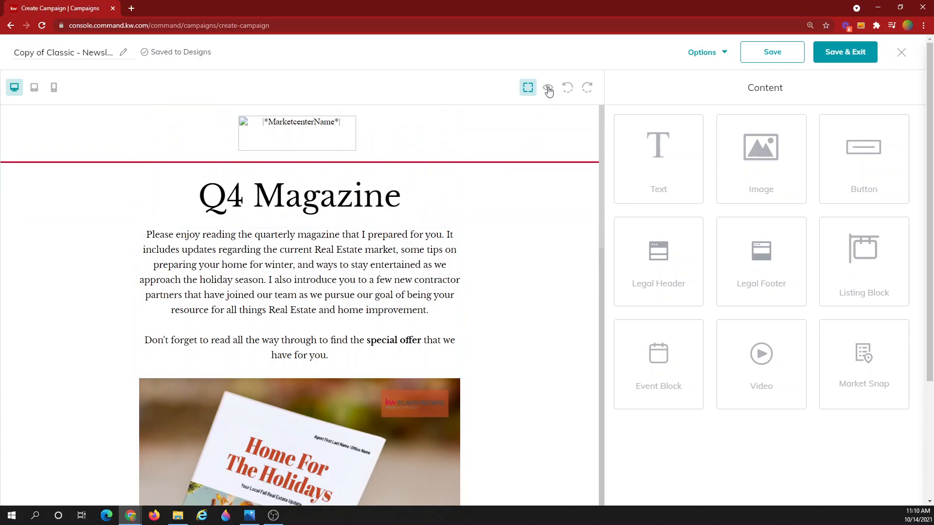
Step: Check the resized magazine image against the heading and message in the email preview
click(548, 88)
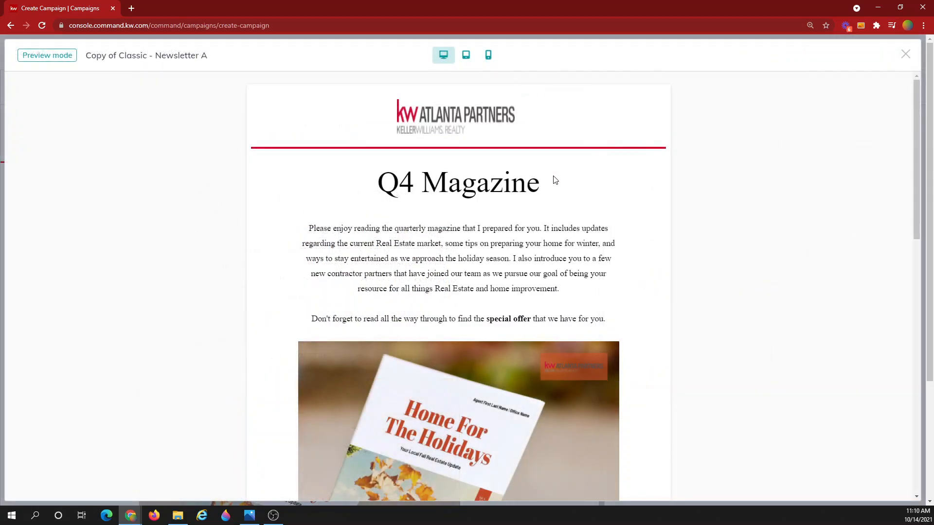
scroll(538, 292, down, 1)
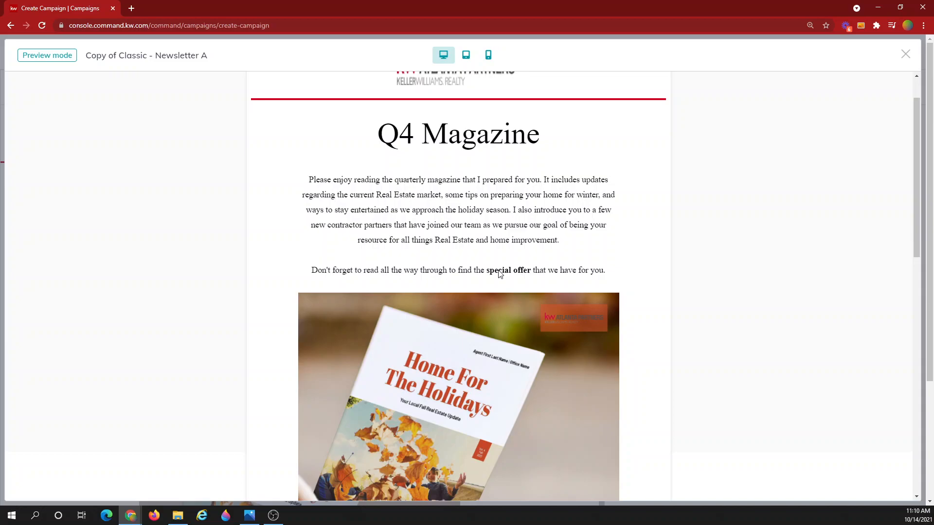
click(905, 54)
Step: Change the text of the Link Copy button below the magazine image to "Read Full Magazine"
scroll(221, 290, down, 7)
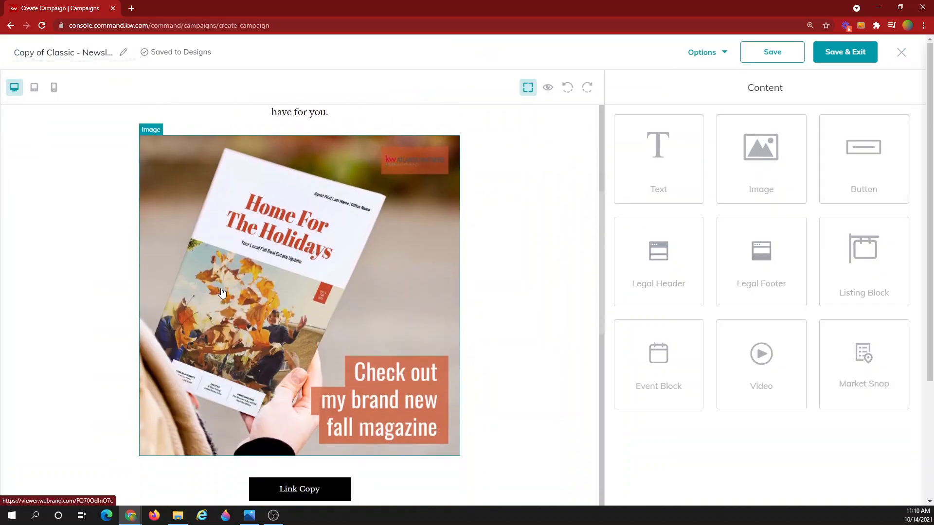
click(298, 397)
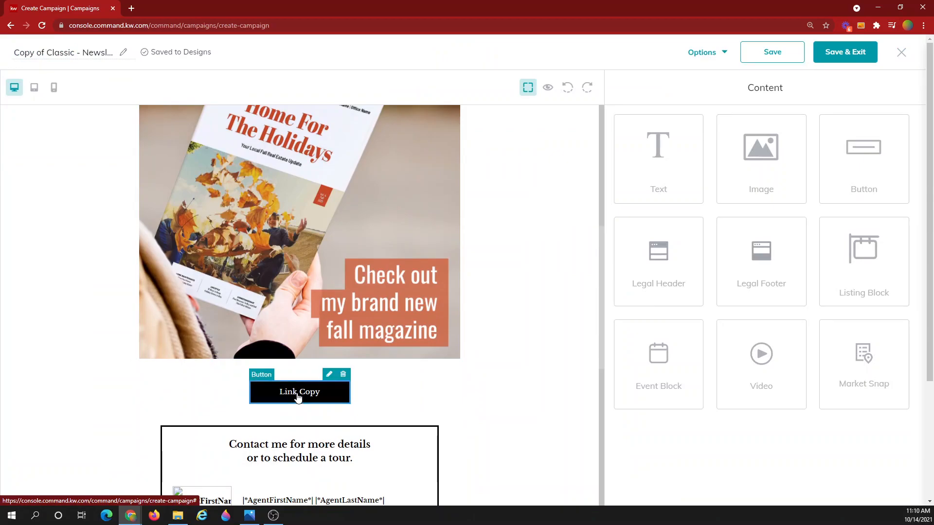
click(330, 375)
triple_click(676, 147)
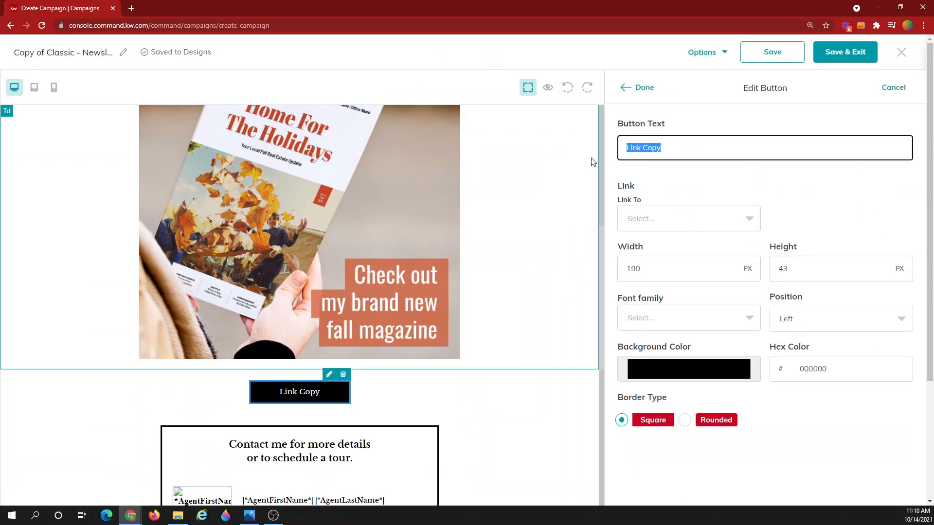
text(Read )
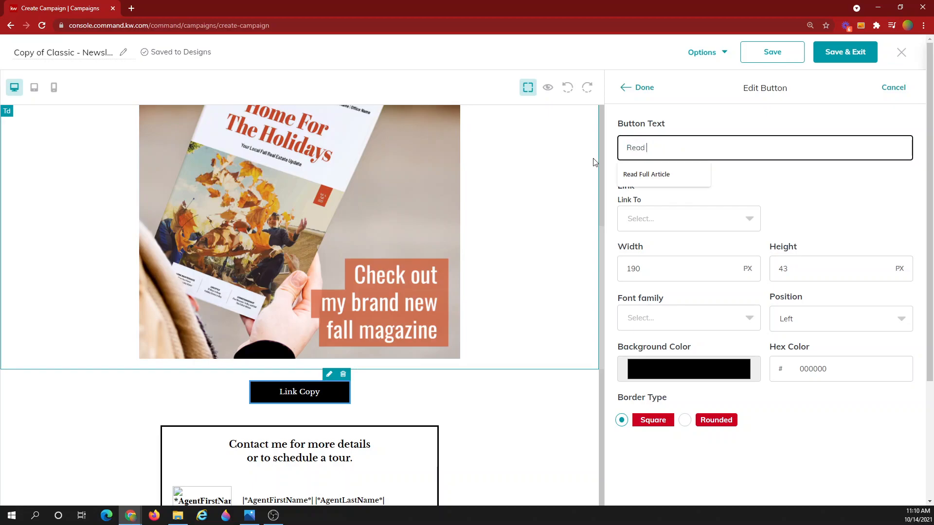
text(Full Magazine)
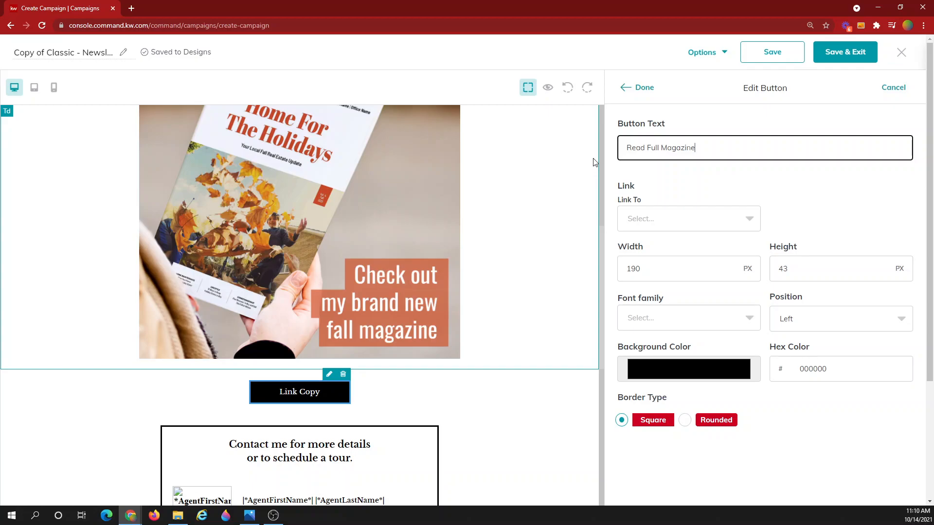
Step: Link the Read Full Magazine button to the copied viewer.webrand.com web address and apply the button edits
click(652, 224)
click(654, 294)
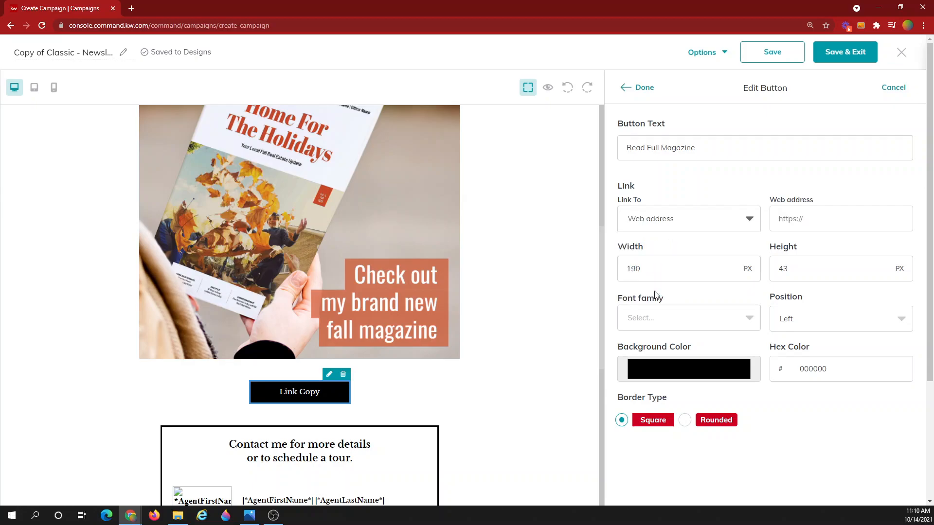
click(811, 221)
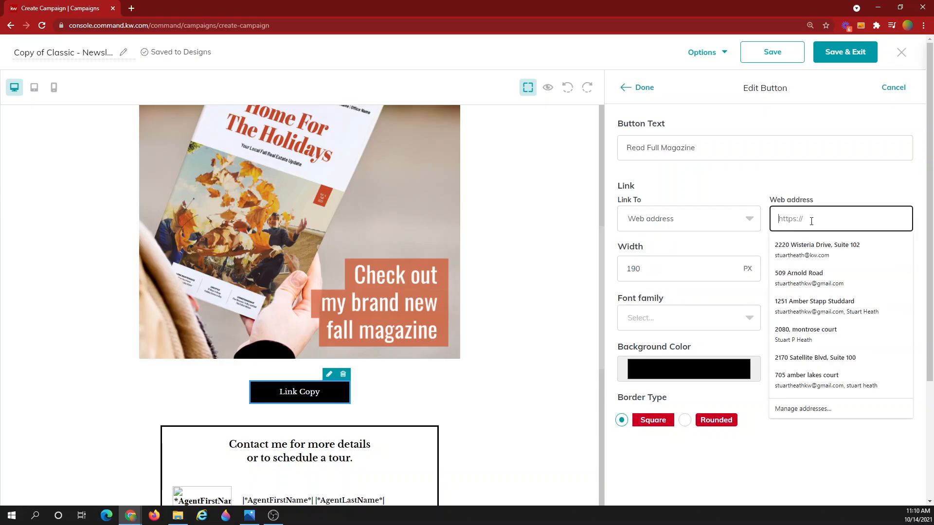
key(ctrl+v)
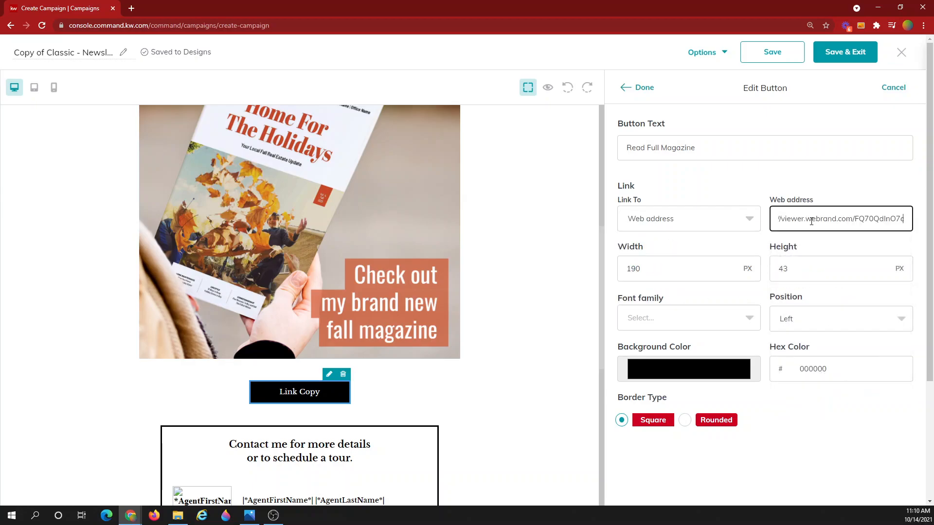
click(731, 174)
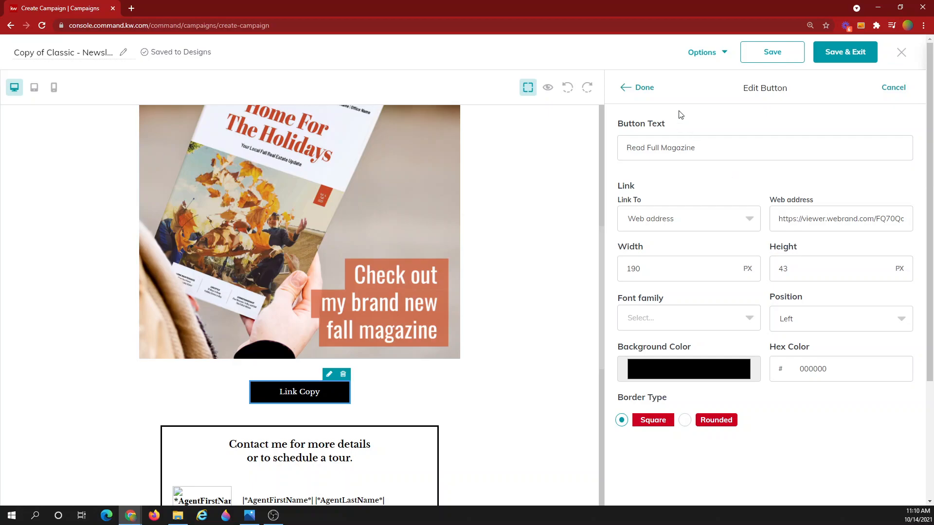
click(643, 88)
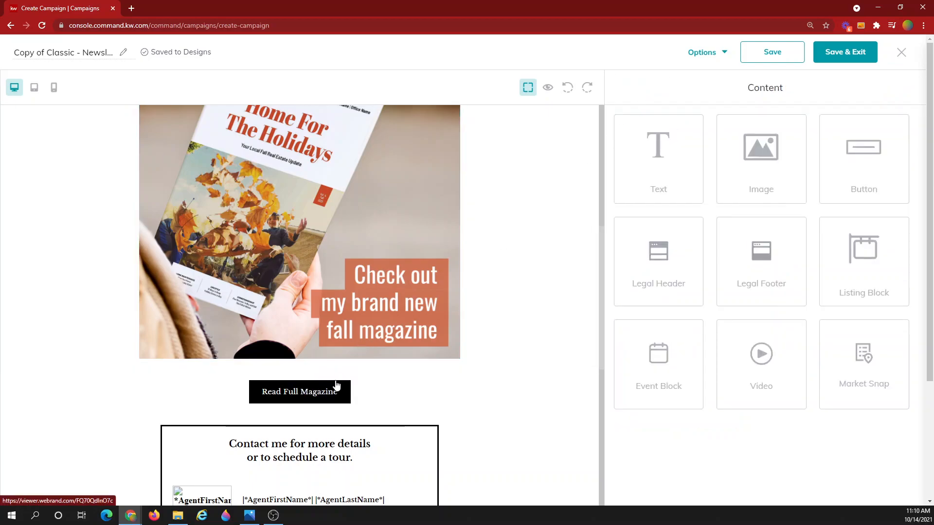
Step: Examine the contact box and footer in the editor, and review the whole email in the desktop preview
scroll(356, 383, down, 5)
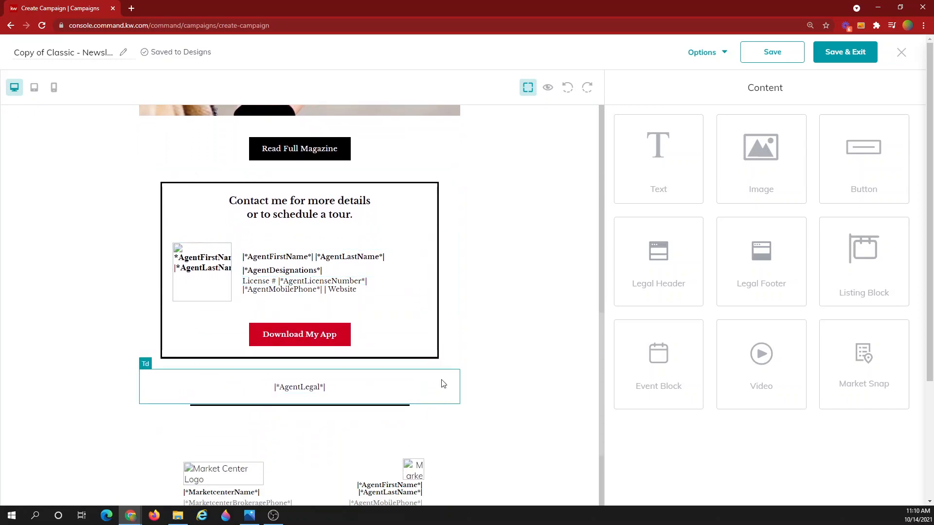
scroll(398, 263, down, 1)
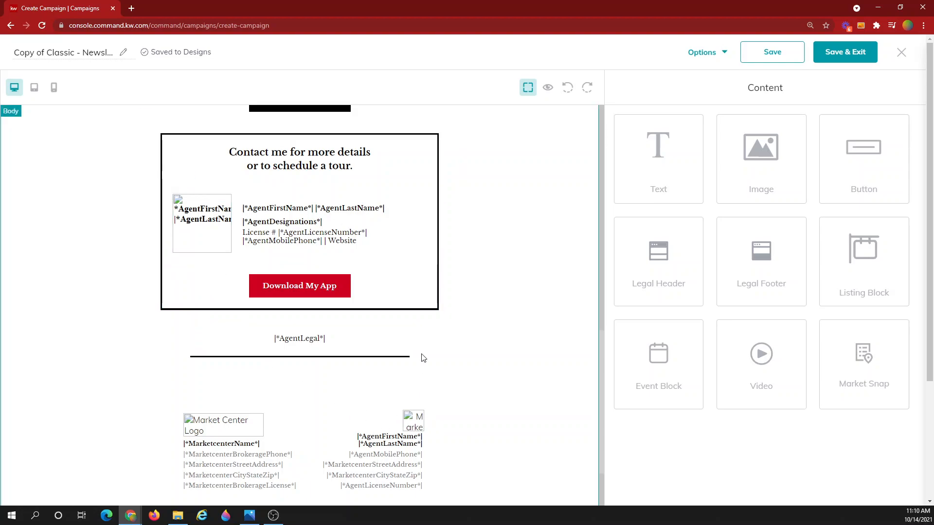
click(548, 89)
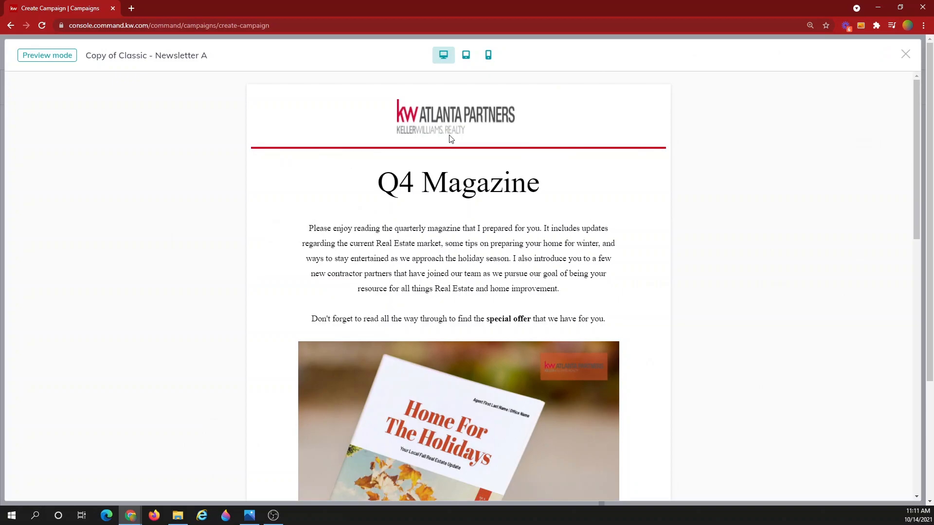
scroll(441, 168, down, 1)
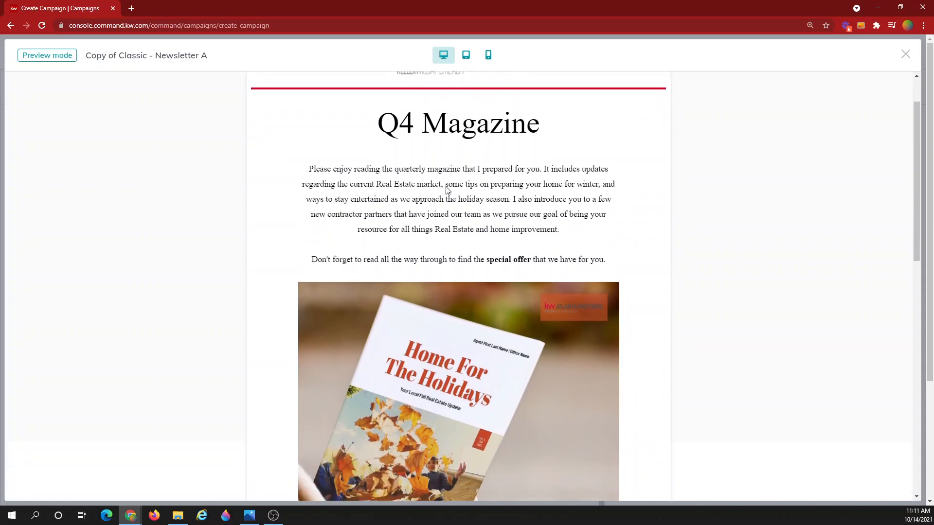
scroll(445, 189, down, 1)
scroll(477, 191, down, 3)
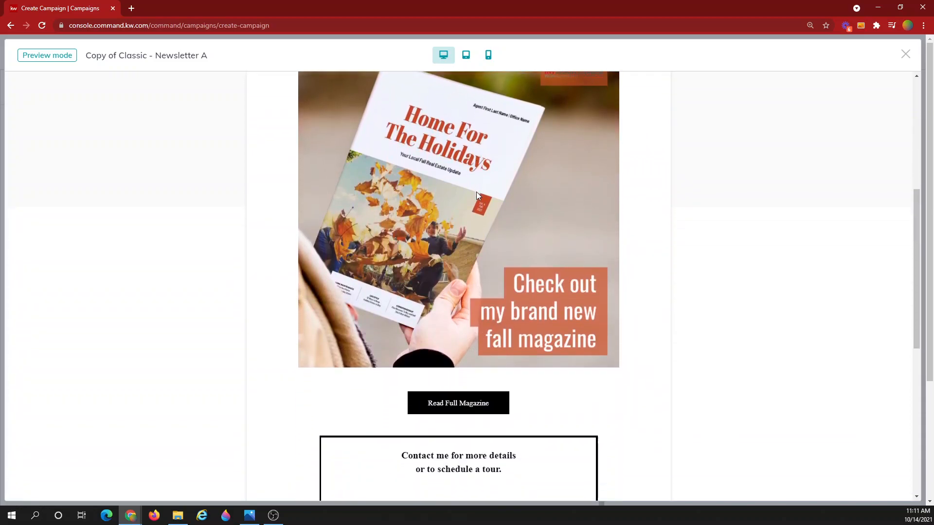
scroll(476, 192, down, 3)
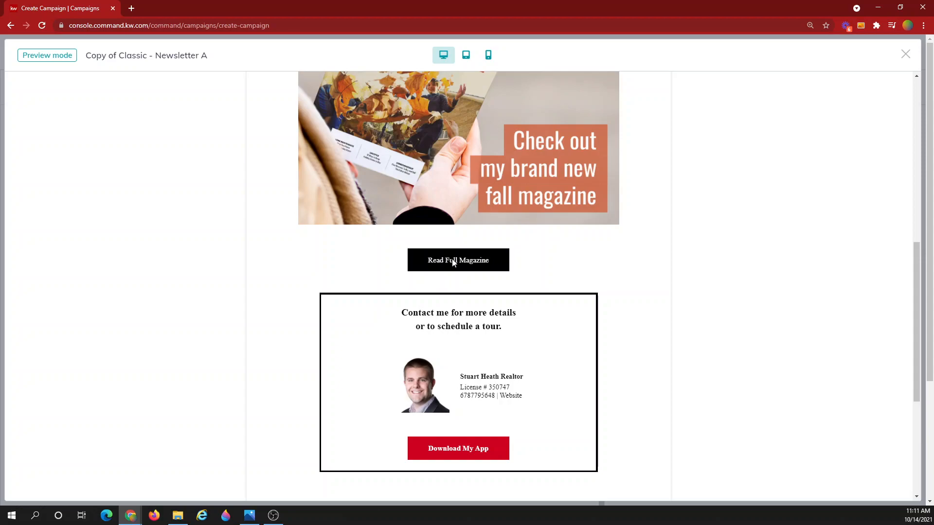
scroll(452, 263, down, 4)
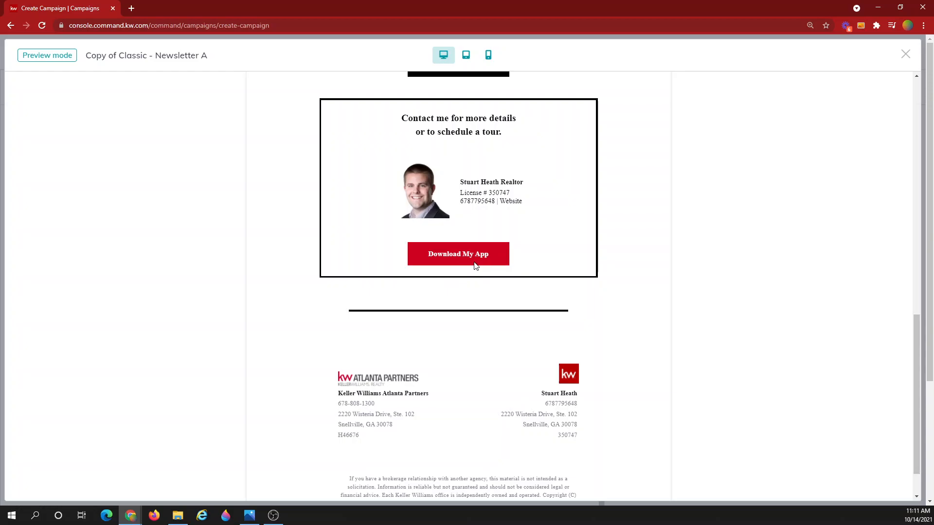
scroll(476, 266, down, 1)
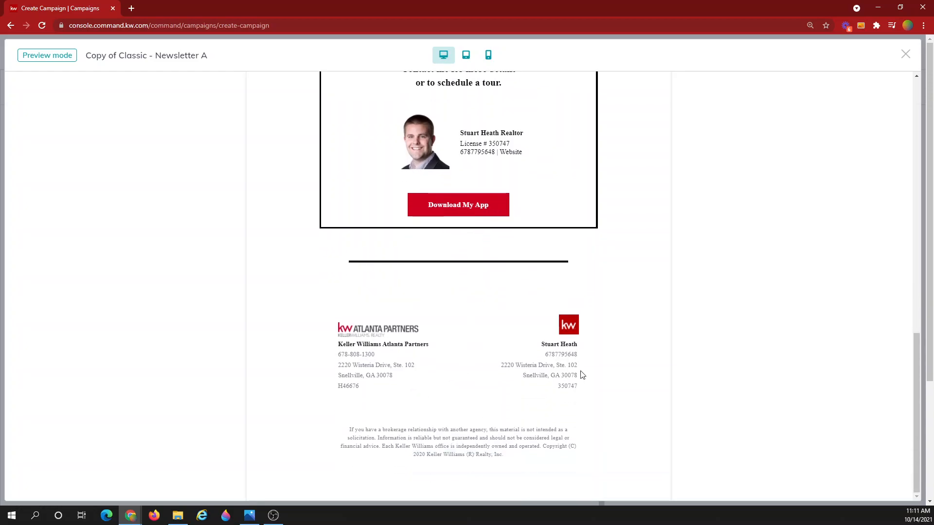
scroll(578, 373, up, 15)
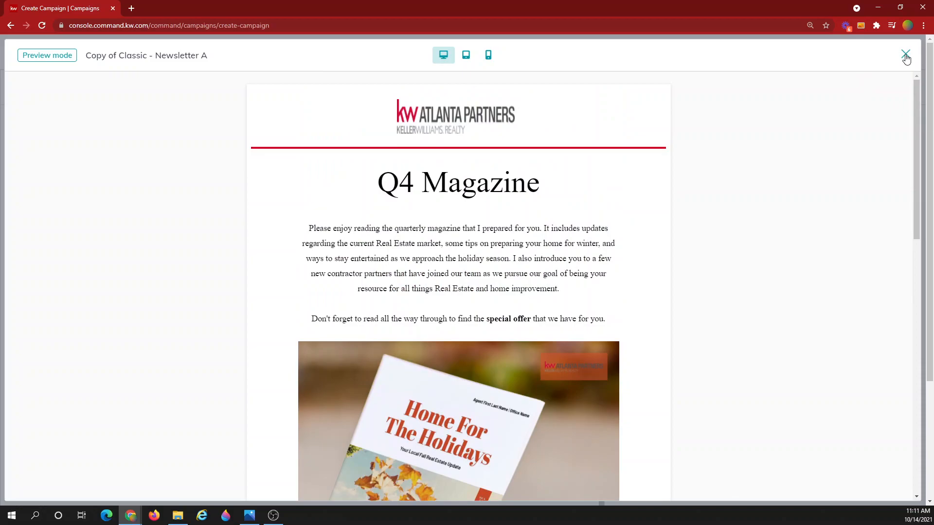
click(905, 56)
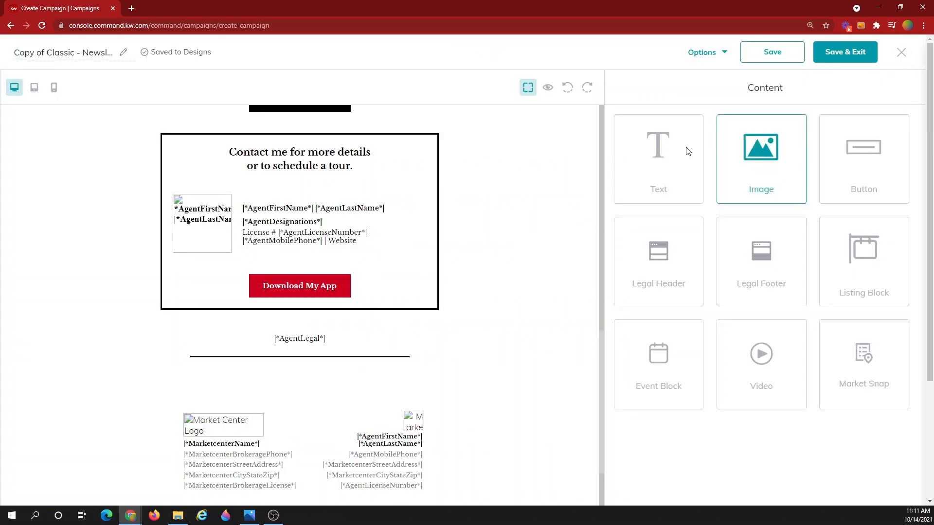
Step: Rename the design as "q4 magazine email", save it and return to the campaign setup
click(78, 53)
triple_click(78, 54)
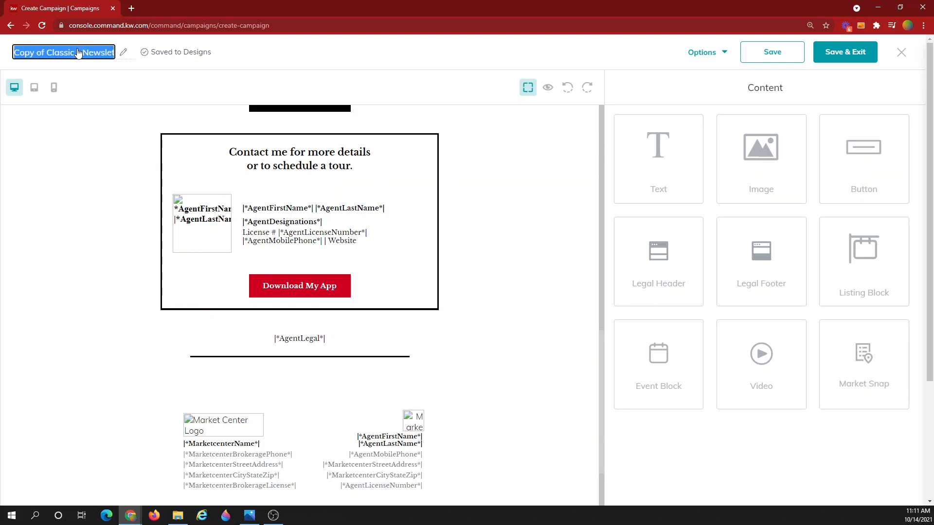
text(q4 m)
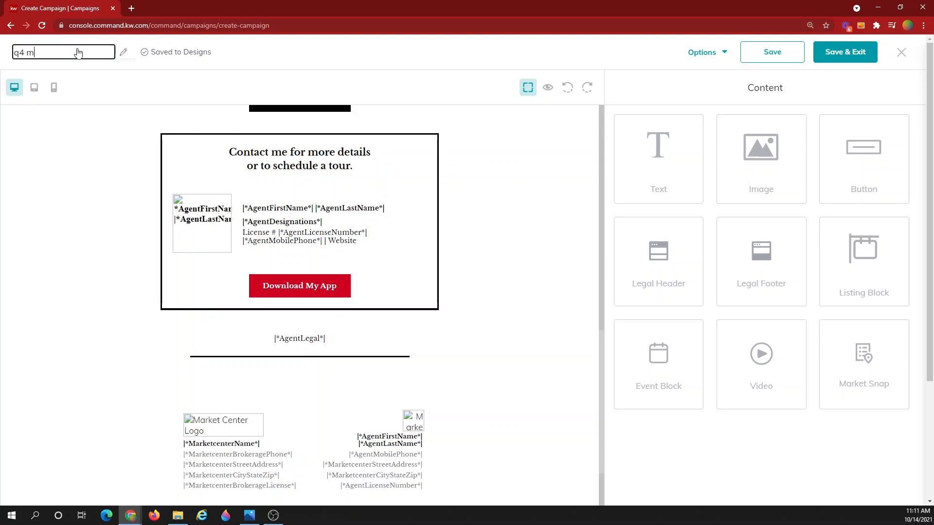
text(agazine email)
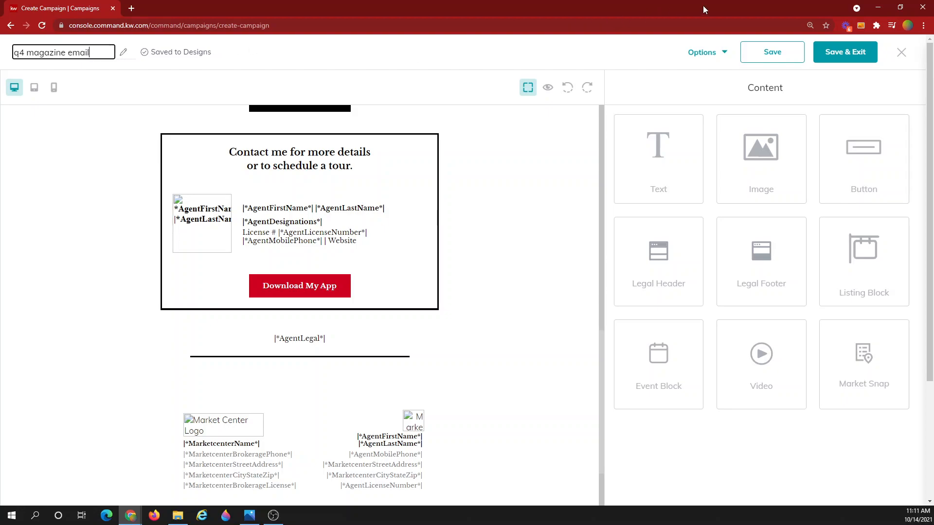
click(854, 54)
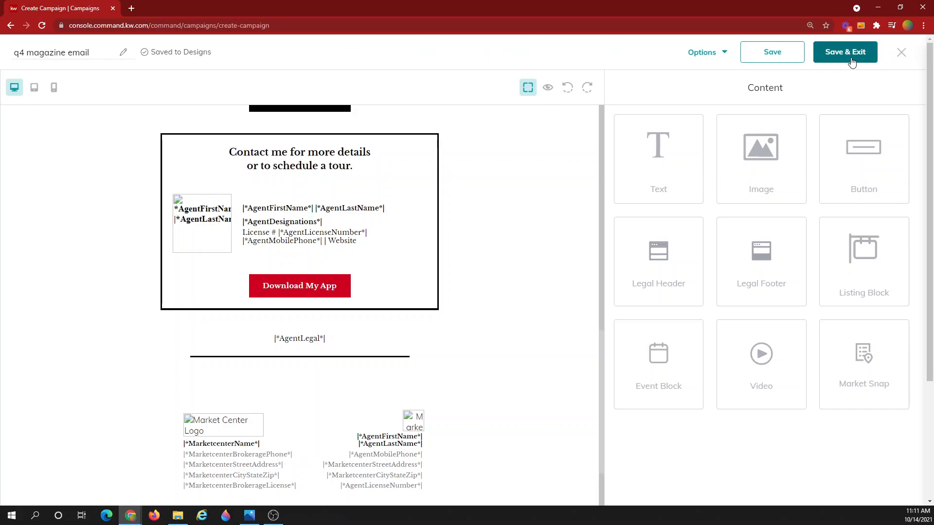
click(855, 59)
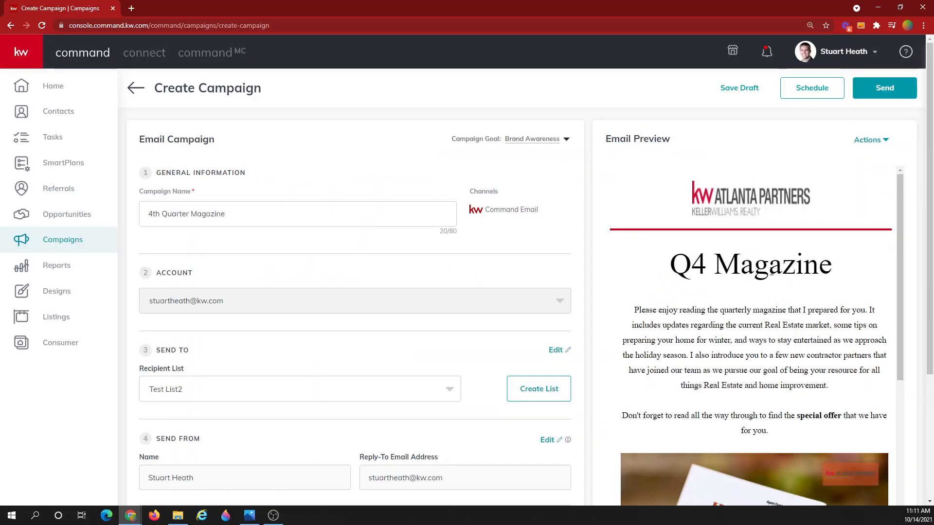
Step: Review the 4th Quarter Magazine campaign's settings and send it immediately to Test List2
scroll(598, 307, down, 3)
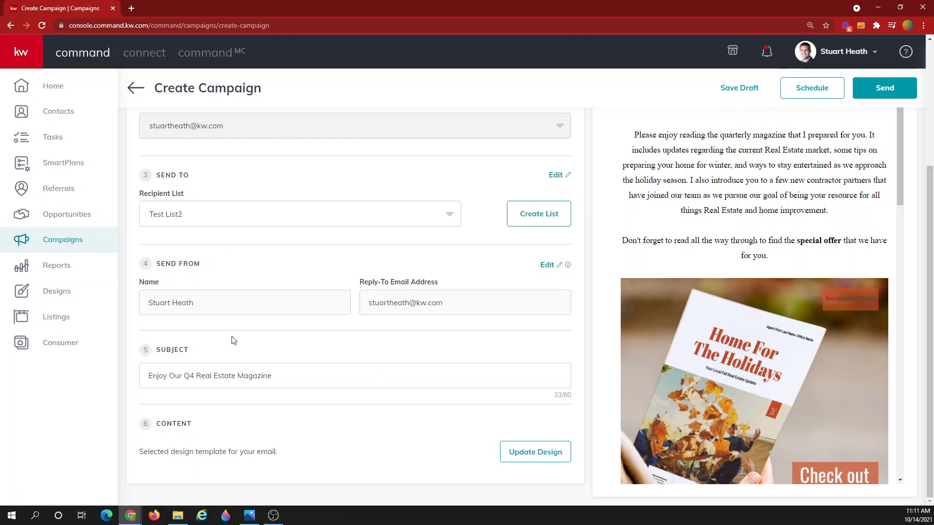
scroll(298, 344, up, 4)
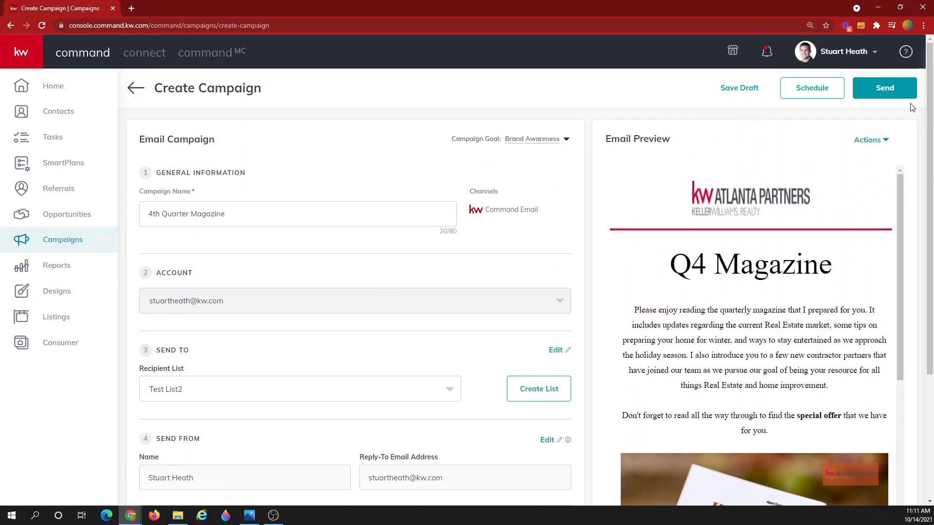
click(872, 89)
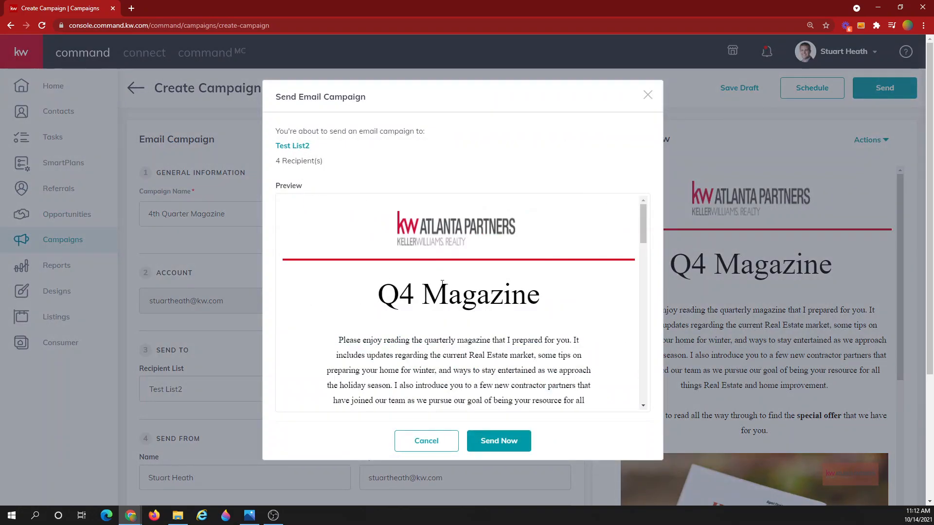
scroll(458, 316, down, 3)
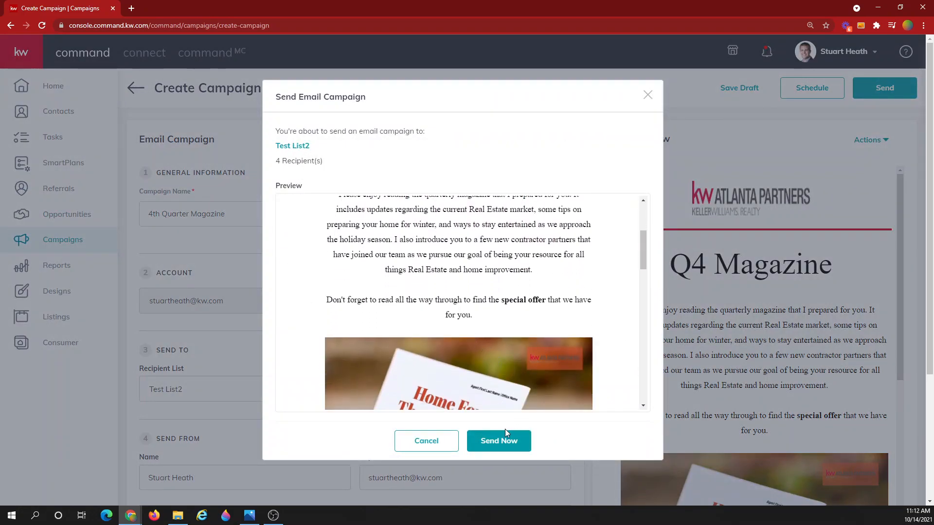
click(496, 444)
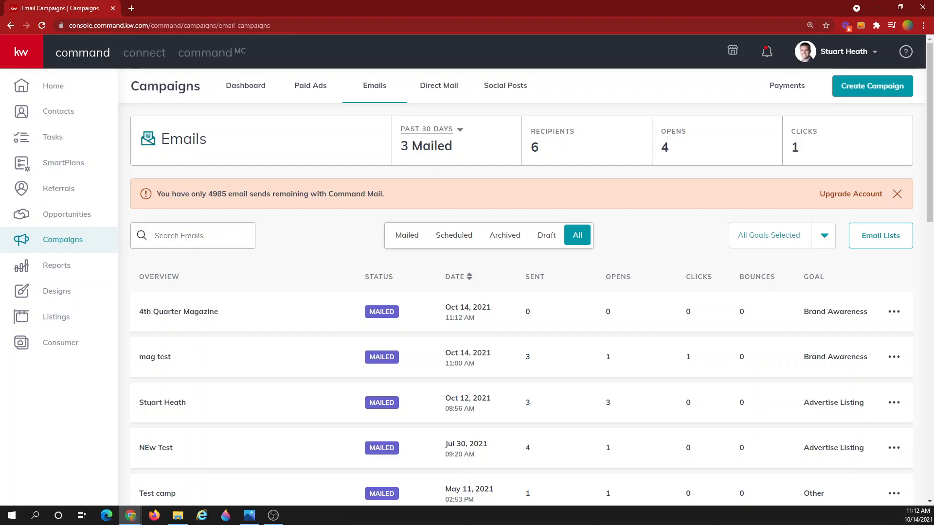
Step: Switch to the Gmail inbox and attach its tab to the campaign's browser window to check for the sent email
key(alt+Tab)
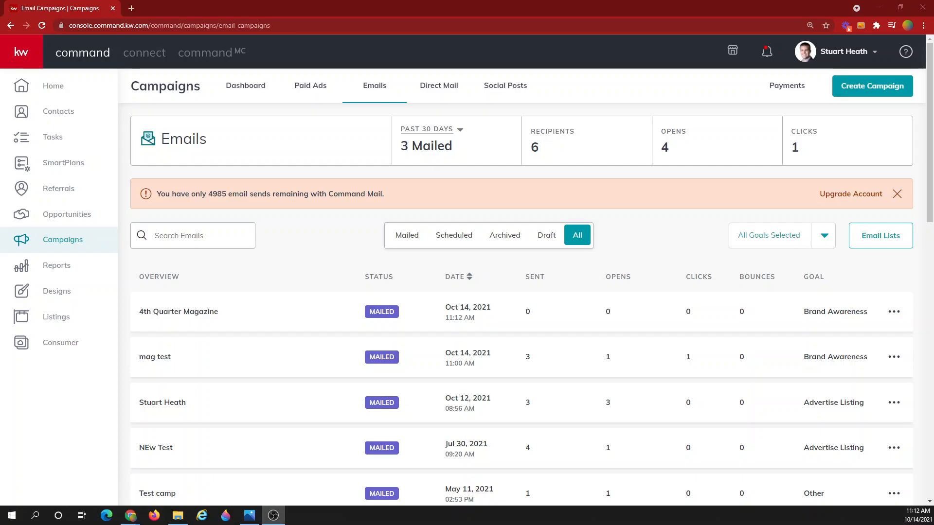
key(alt+Tab)
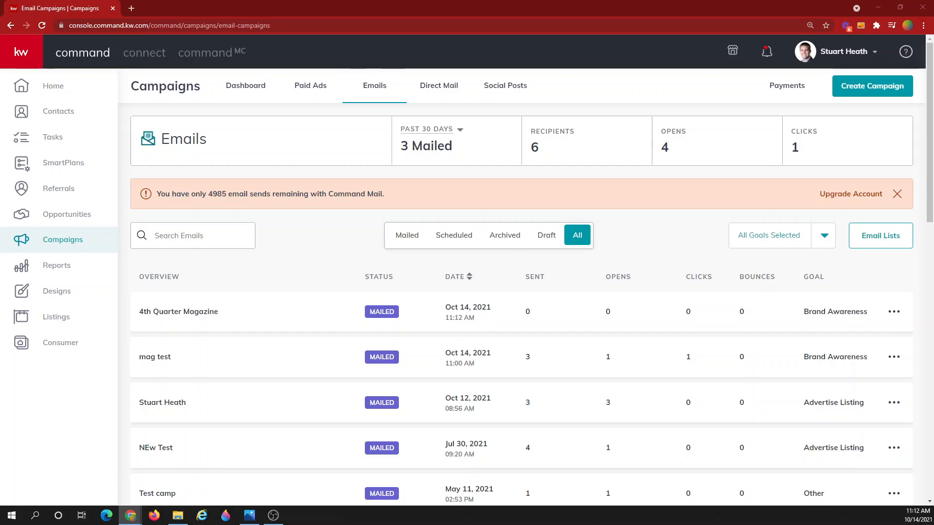
drag(483, 24, 291, 12)
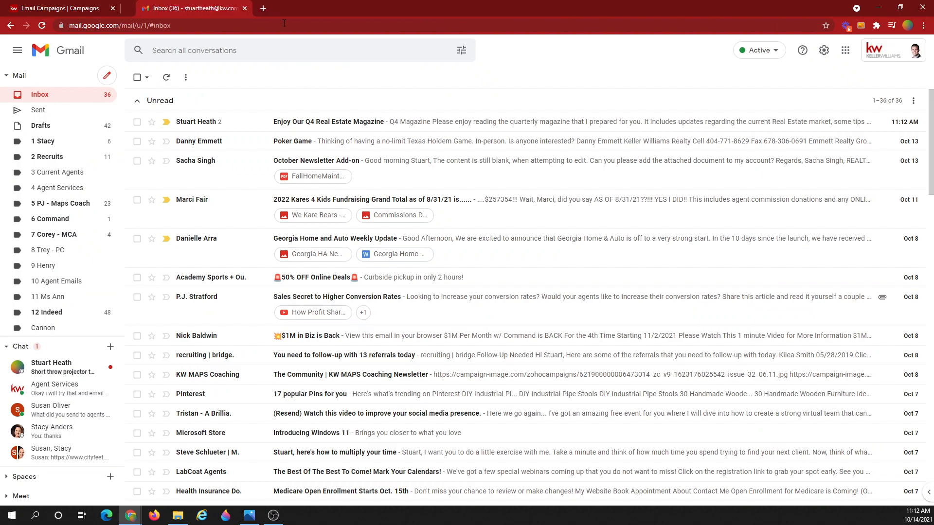
Step: Open the received "Enjoy Our Q4 Real Estate Magazine" email and follow the link on its magazine cover image
click(307, 124)
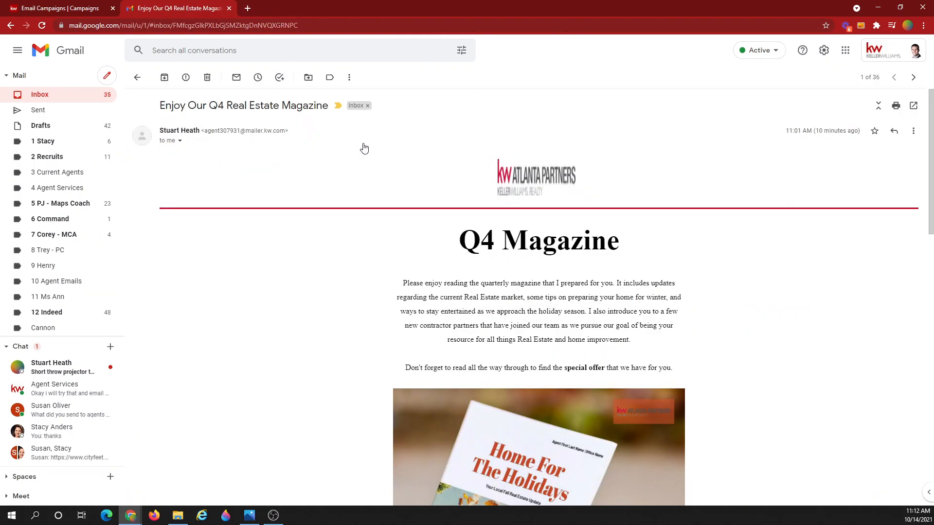
scroll(456, 214, down, 1)
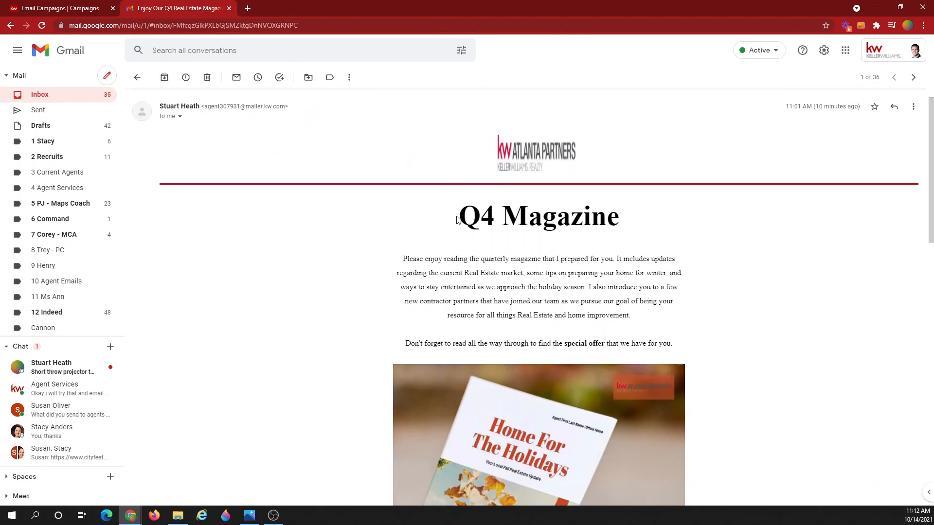
scroll(504, 278, down, 2)
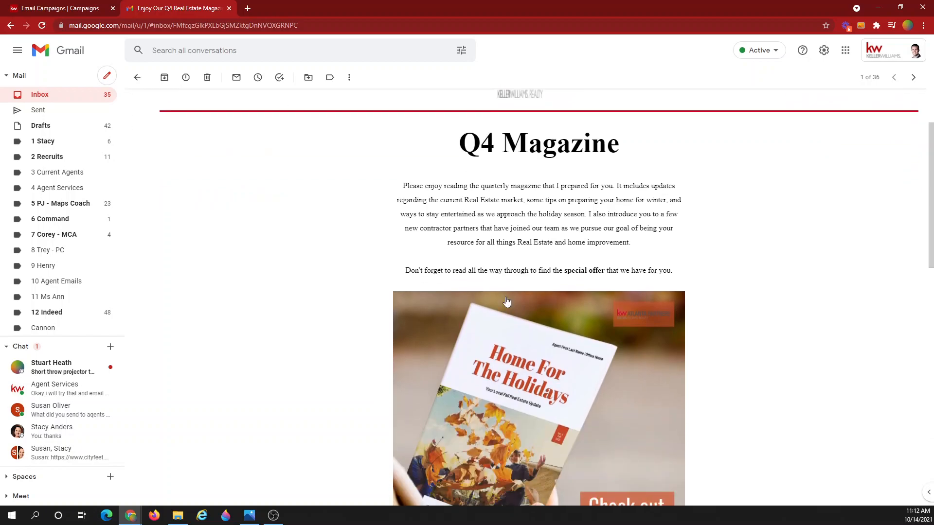
click(526, 348)
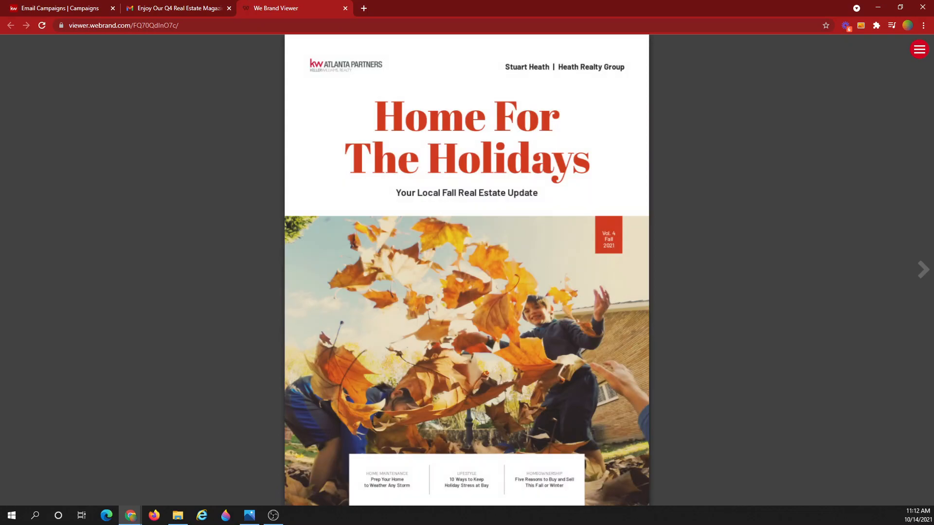
Step: Page through the linked Home For The Holidays magazine as far as the pantry and fun tips, and return to the email
click(923, 271)
click(922, 271)
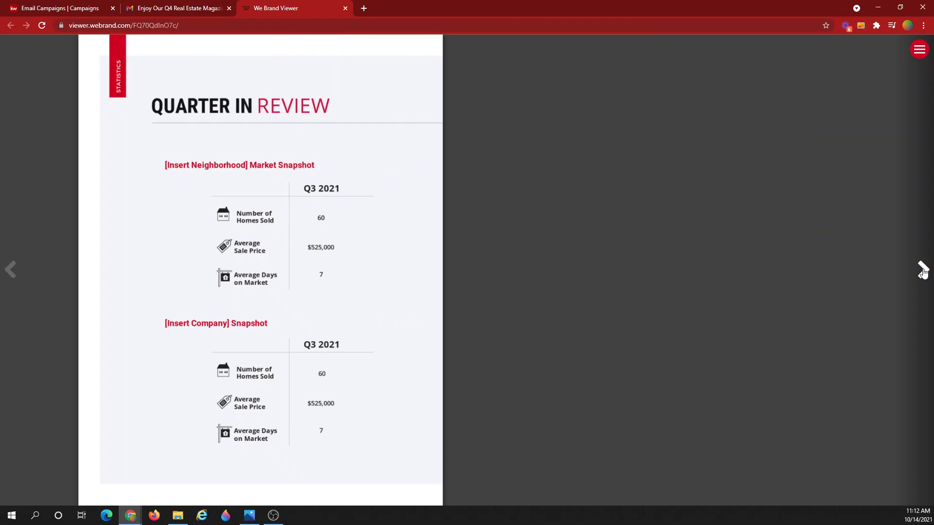
click(923, 271)
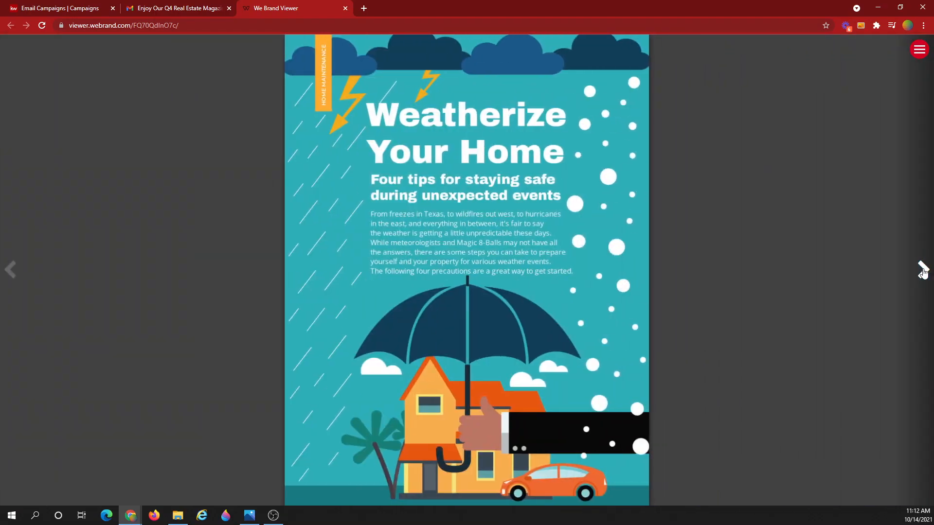
click(922, 271)
click(922, 271)
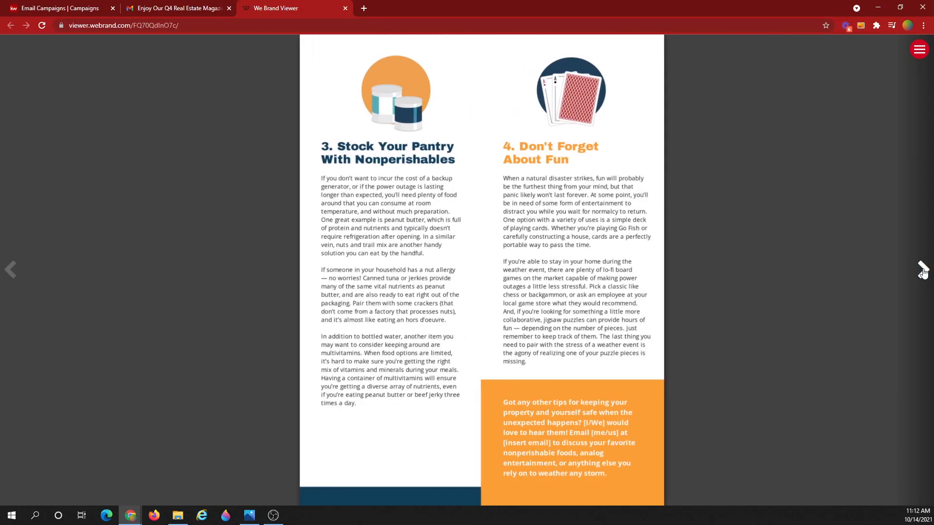
click(184, 8)
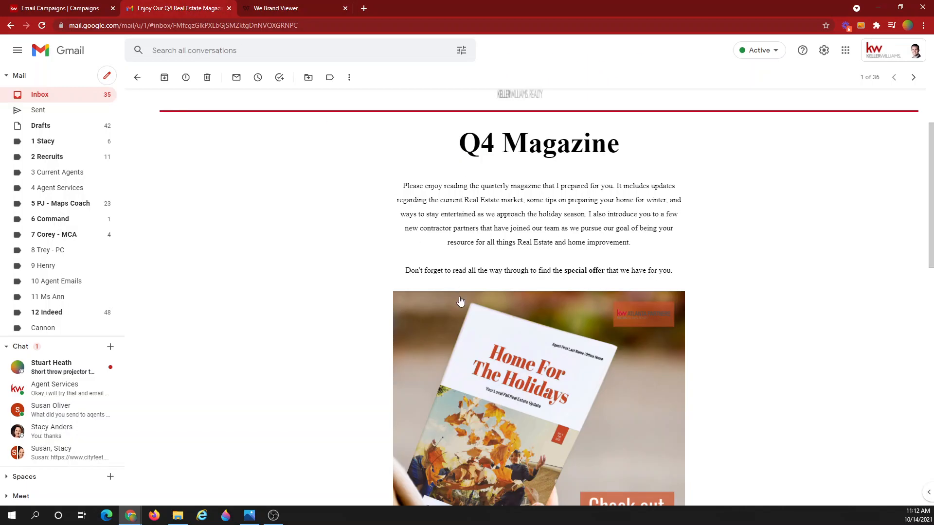
Step: Test the links behind the email's Read Full Magazine and Download My App buttons, returning to the email after each
scroll(457, 301, down, 5)
click(524, 325)
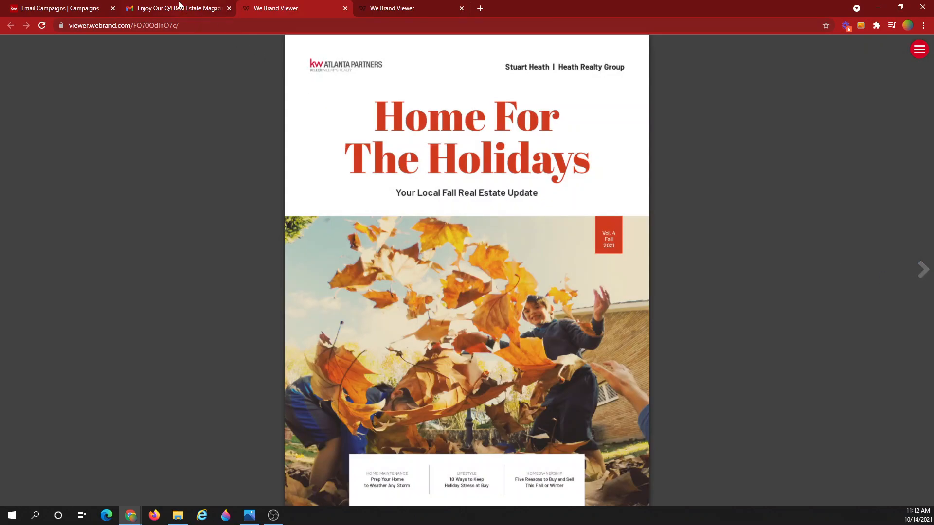
click(178, 9)
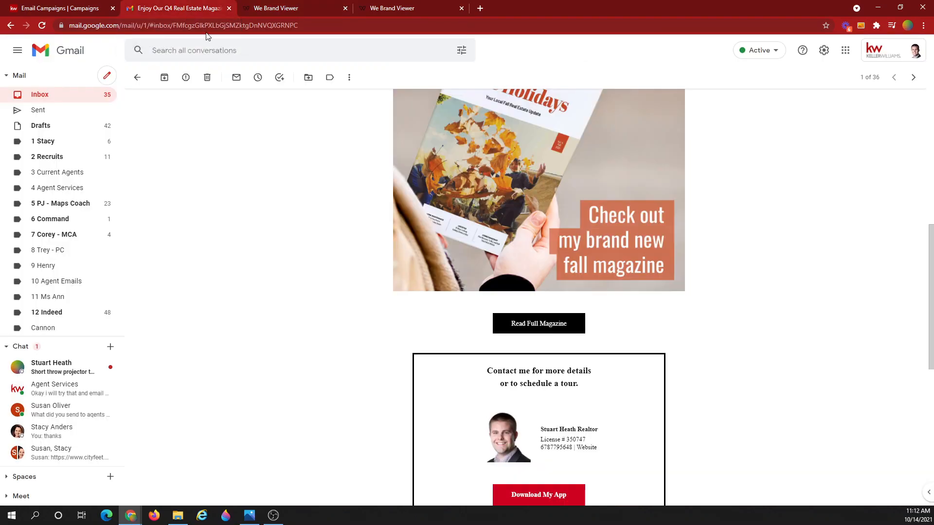
scroll(486, 335, down, 4)
click(546, 306)
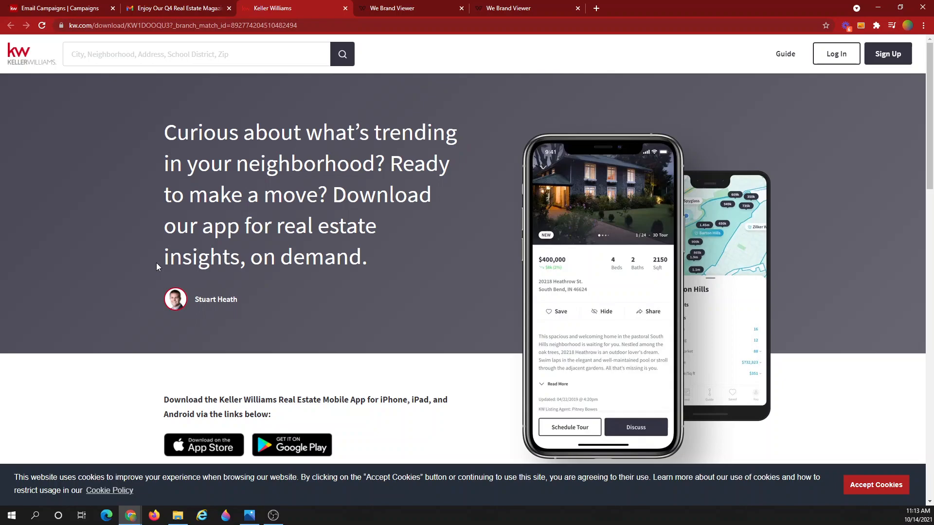
click(185, 6)
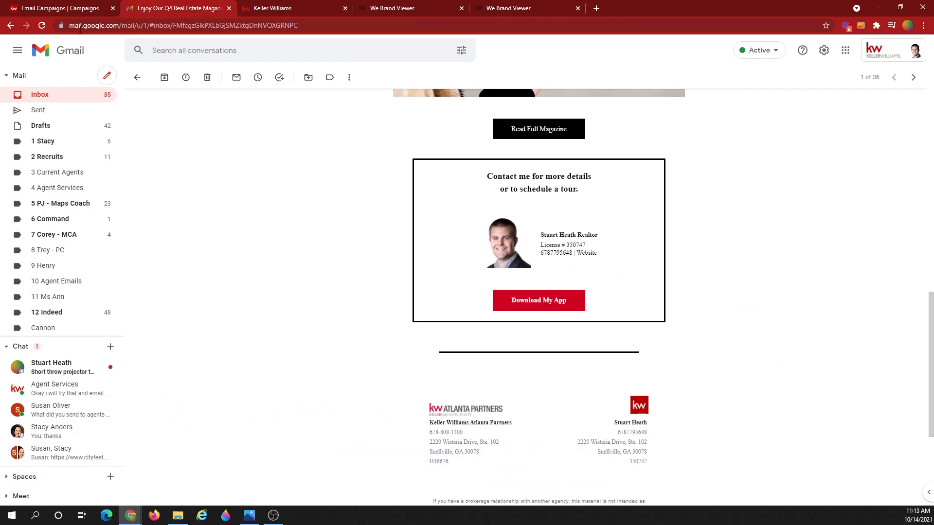
click(62, 7)
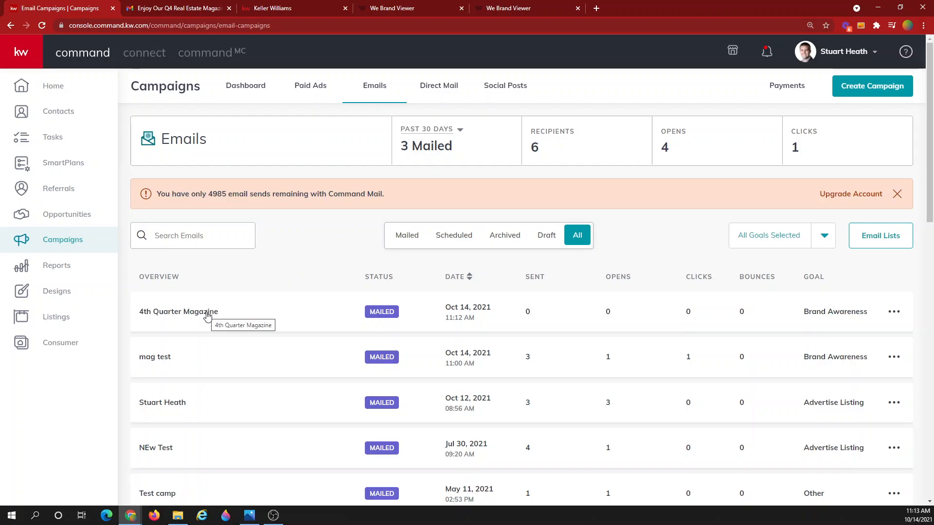
click(158, 358)
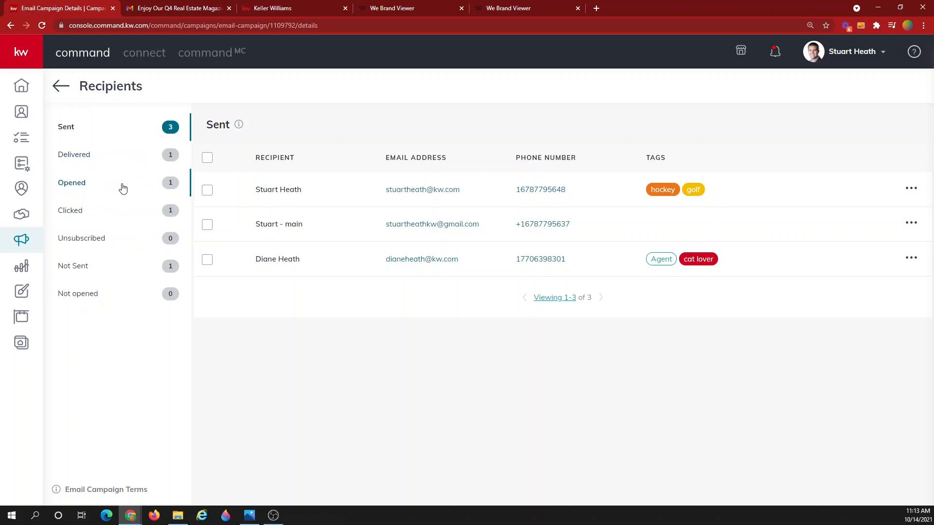
click(122, 190)
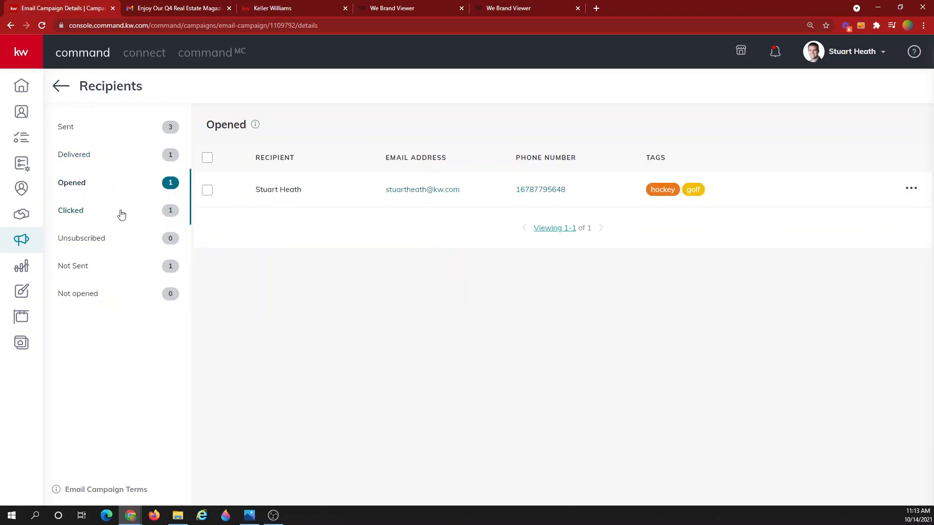
click(121, 215)
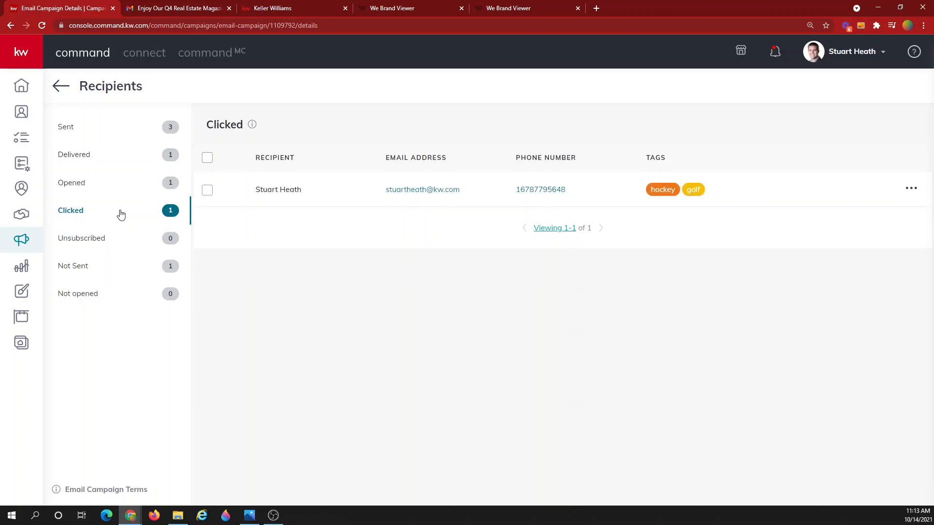
click(87, 266)
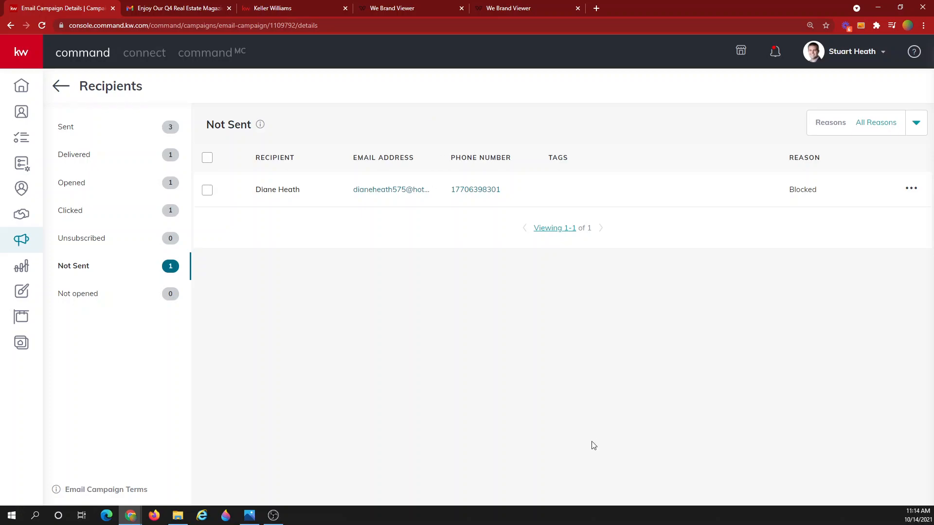
key(alt+Tab)
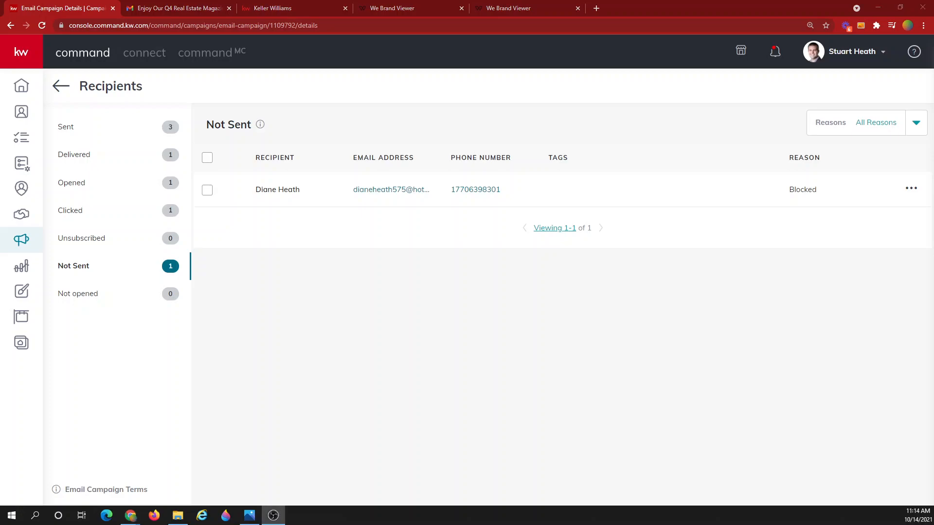